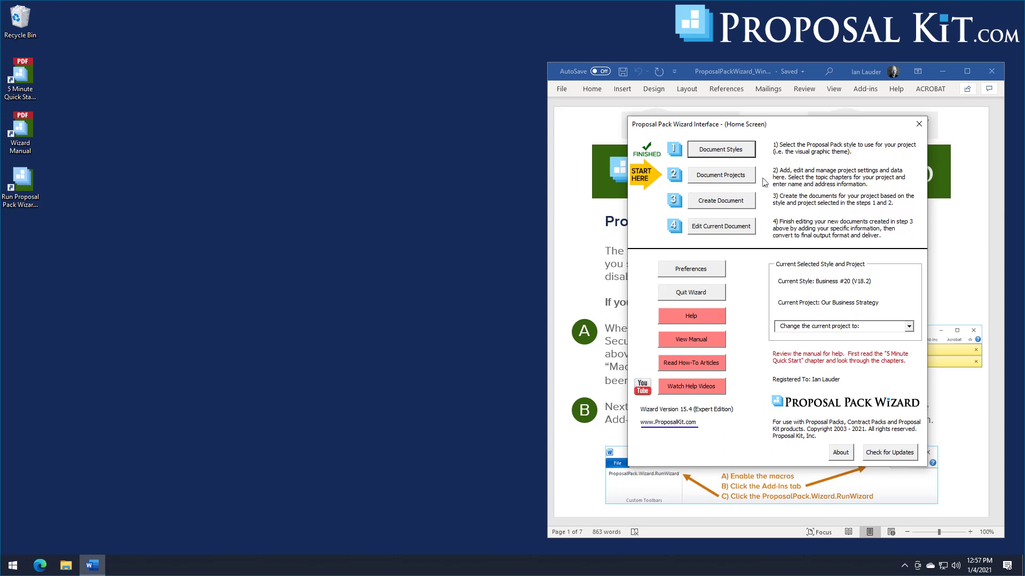
Add a new document project named Manual Example and turn off its Excel dynamic links option.
left_click(728, 176)
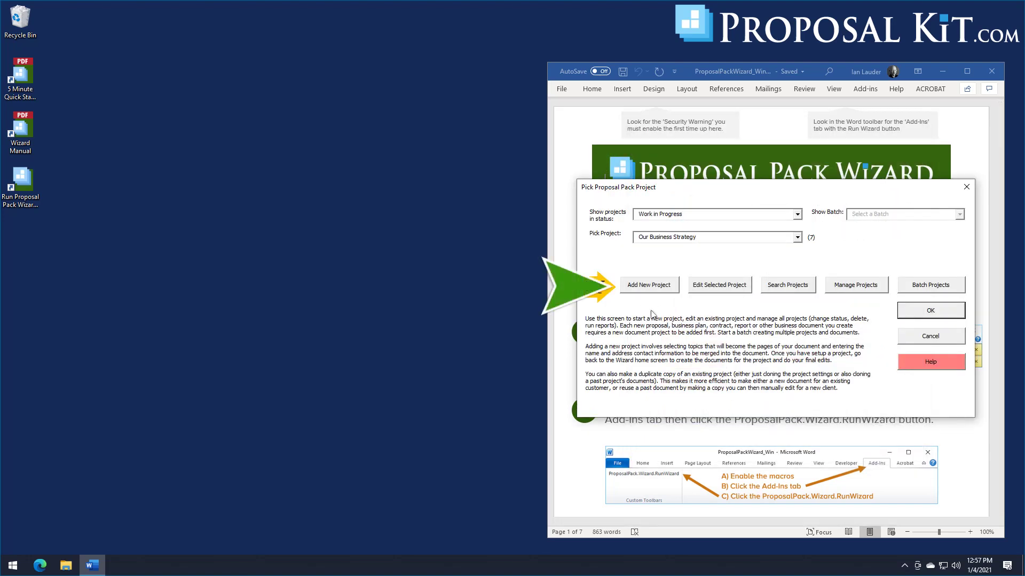
left_click(648, 286)
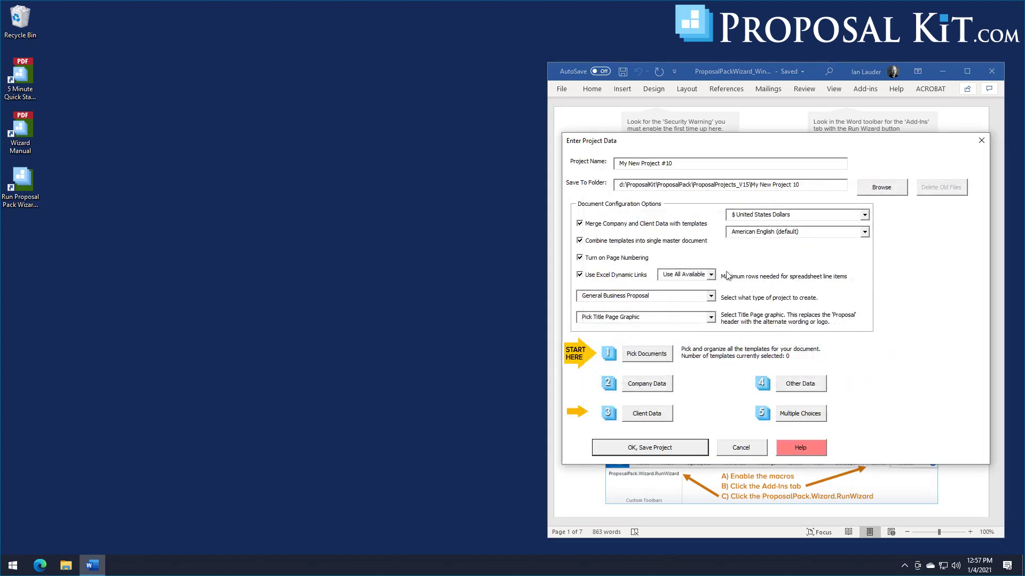
left_click_drag(681, 163, 589, 174)
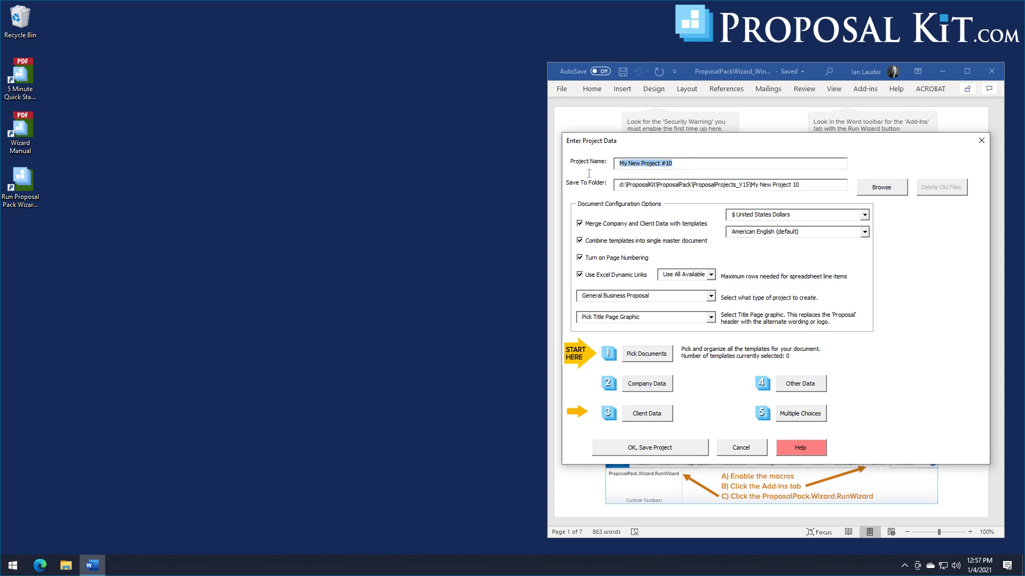
type("Manual Example")
left_click(616, 275)
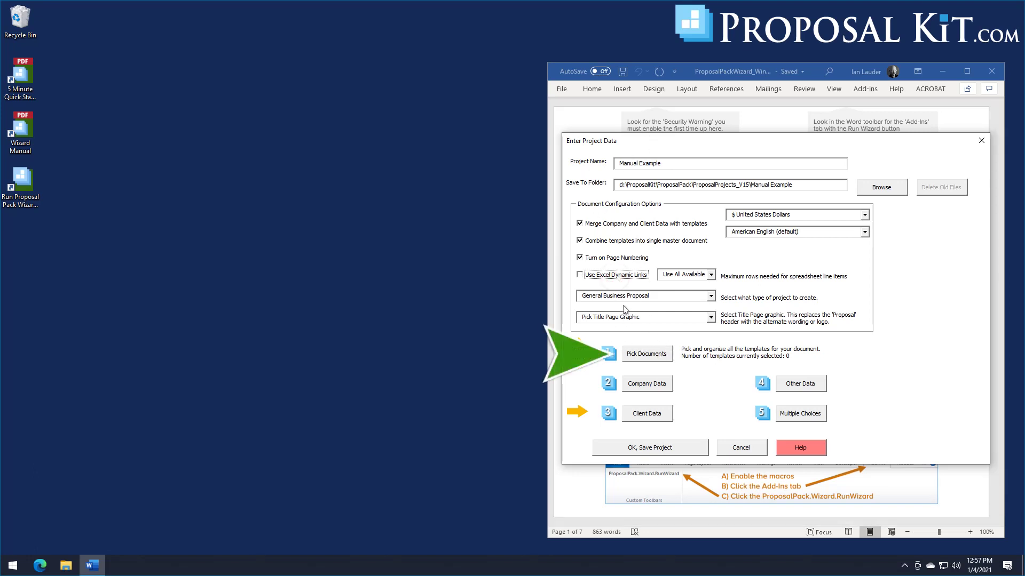
Select the Title Page, Table of Contents and Back Page templates from the most common topics for the project.
left_click(652, 357)
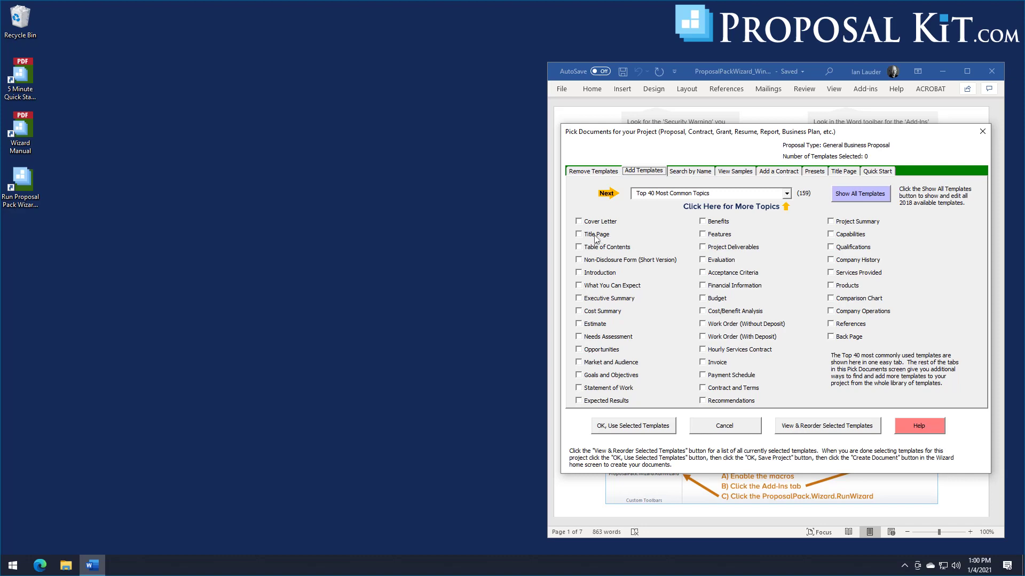
left_click(596, 236)
left_click(603, 249)
left_click(844, 341)
Add the Introduction template from the Introductions category to the project.
left_click(787, 194)
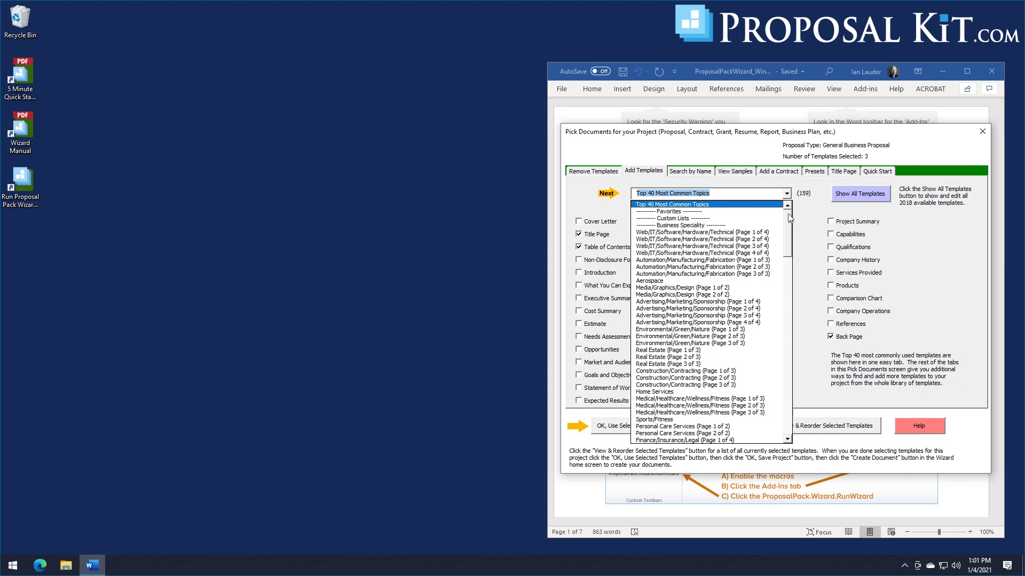
left_click_drag(789, 218, 789, 352)
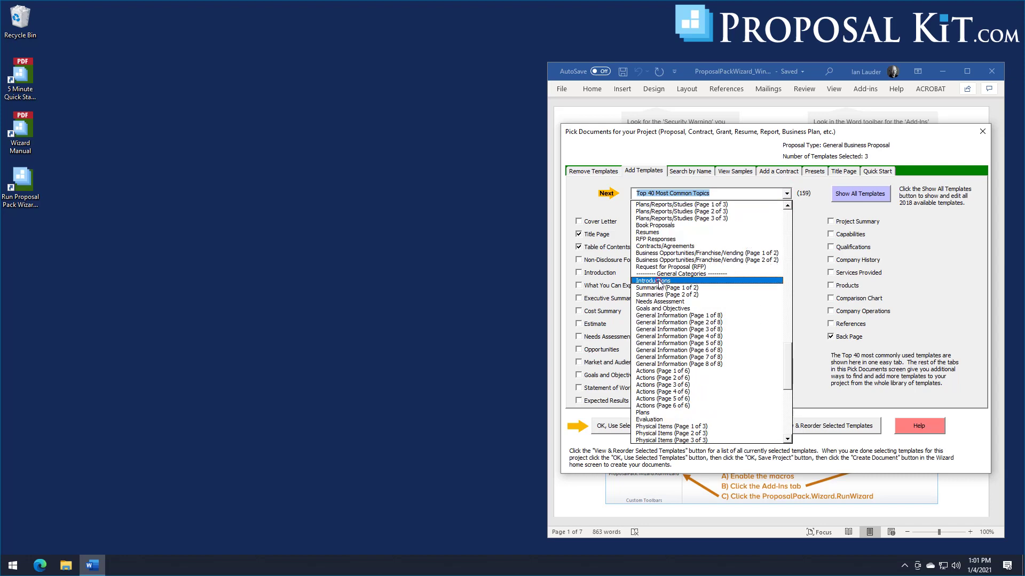
left_click(660, 281)
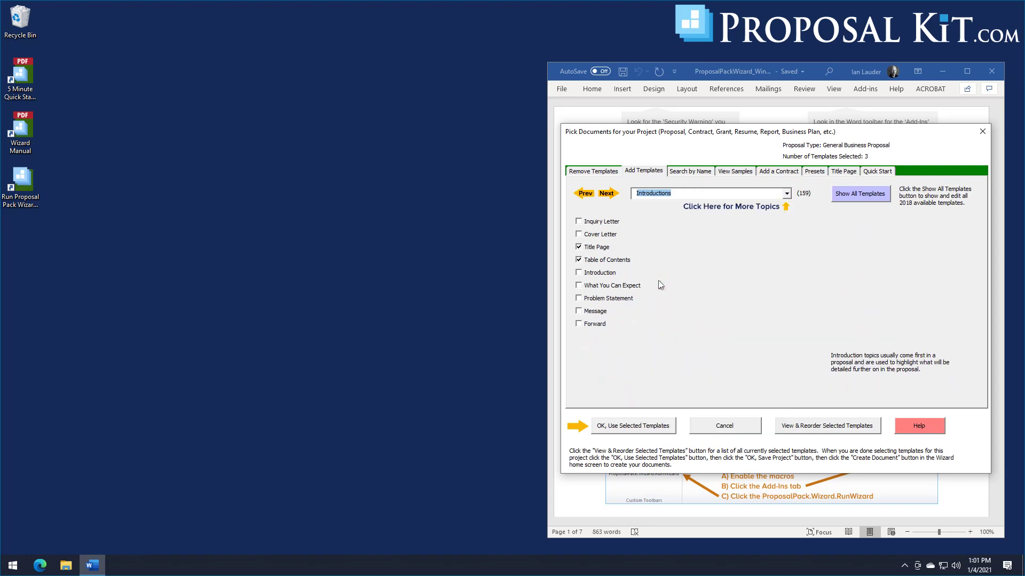
left_click(606, 278)
Browse the Web/IT/Software/Hardware/Technical template category and continue to its following page.
left_click(731, 207)
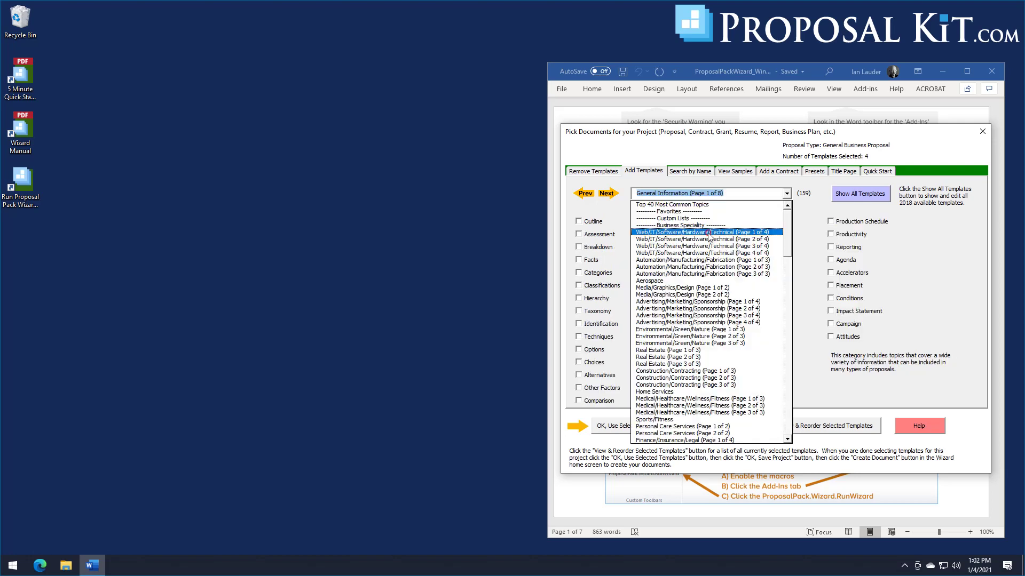
left_click(712, 230)
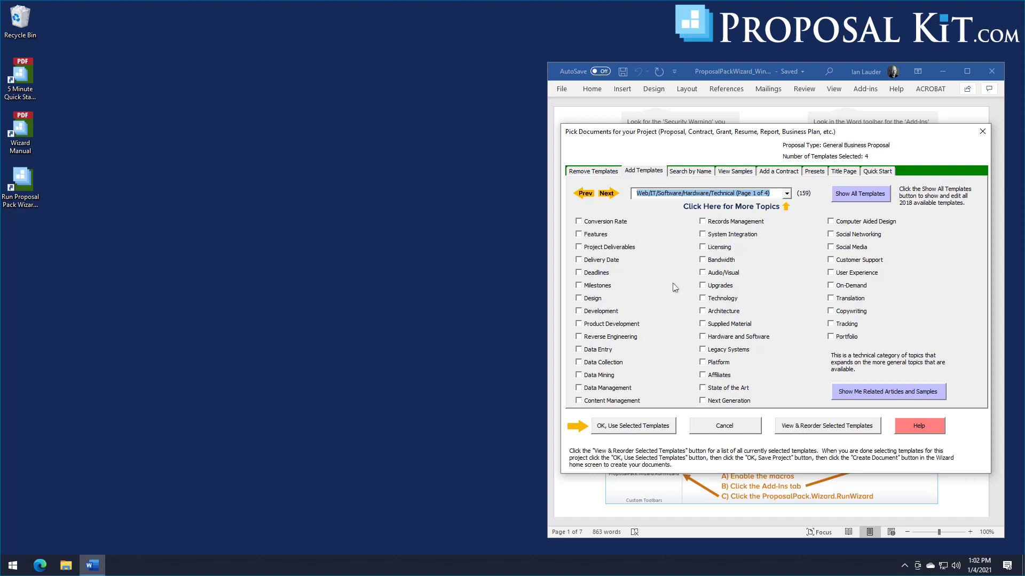
left_click(608, 194)
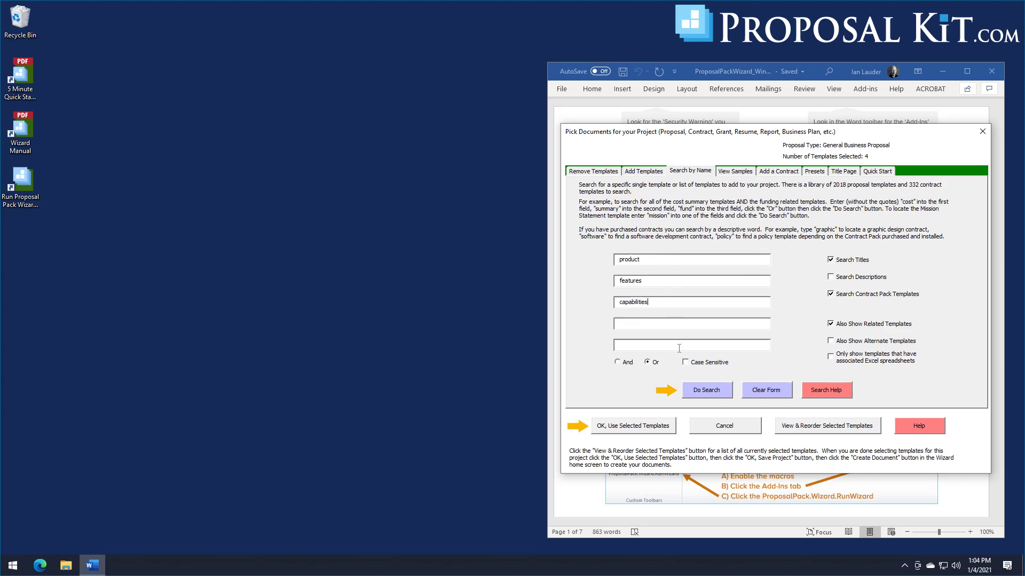
Search the template names for product, features or capabilities, and add the Features, Products and Customization chapters to the project.
left_click(706, 394)
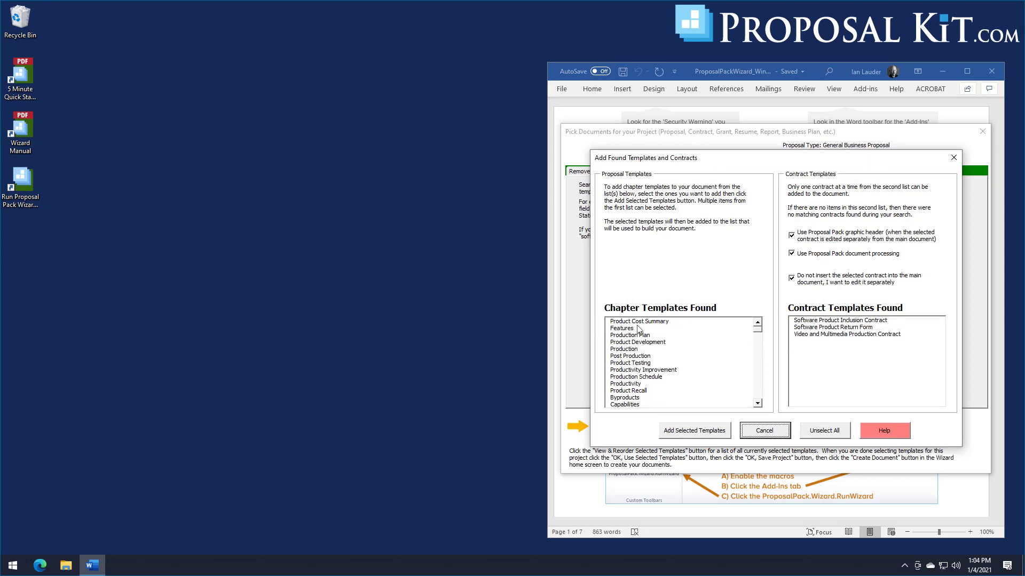
left_click(625, 329)
left_click(758, 396)
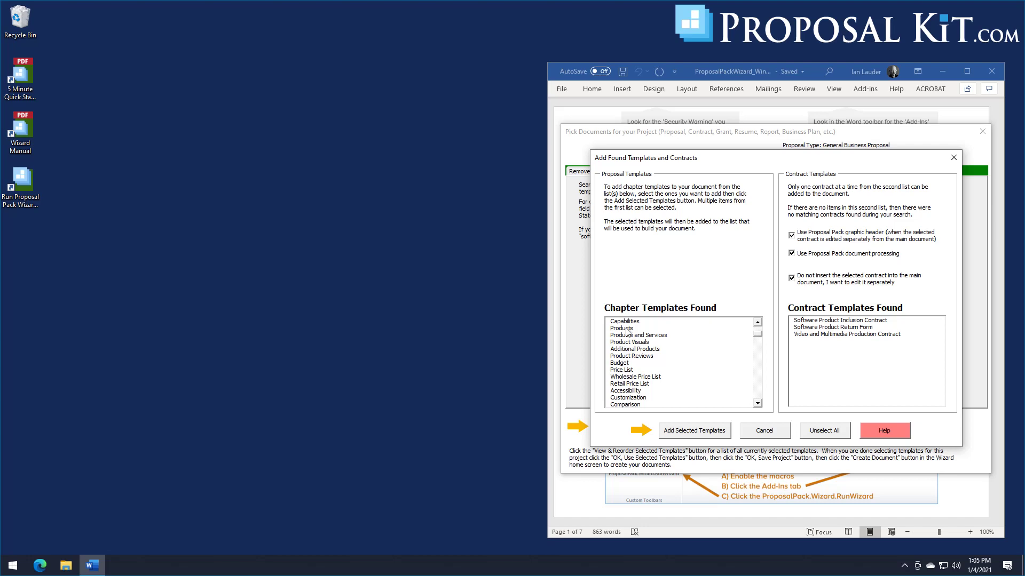
left_click(626, 328)
left_click(636, 398)
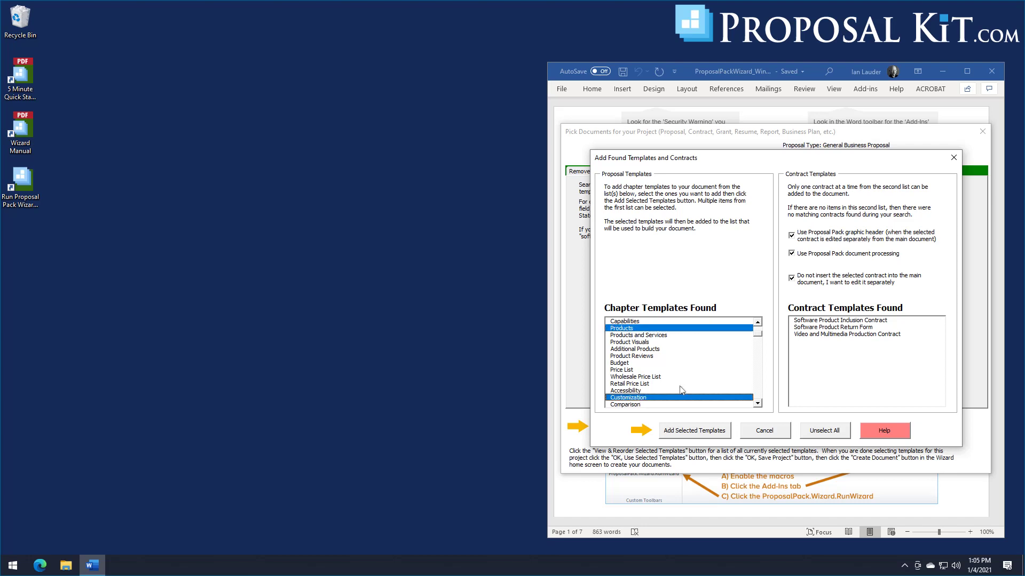
left_click(696, 431)
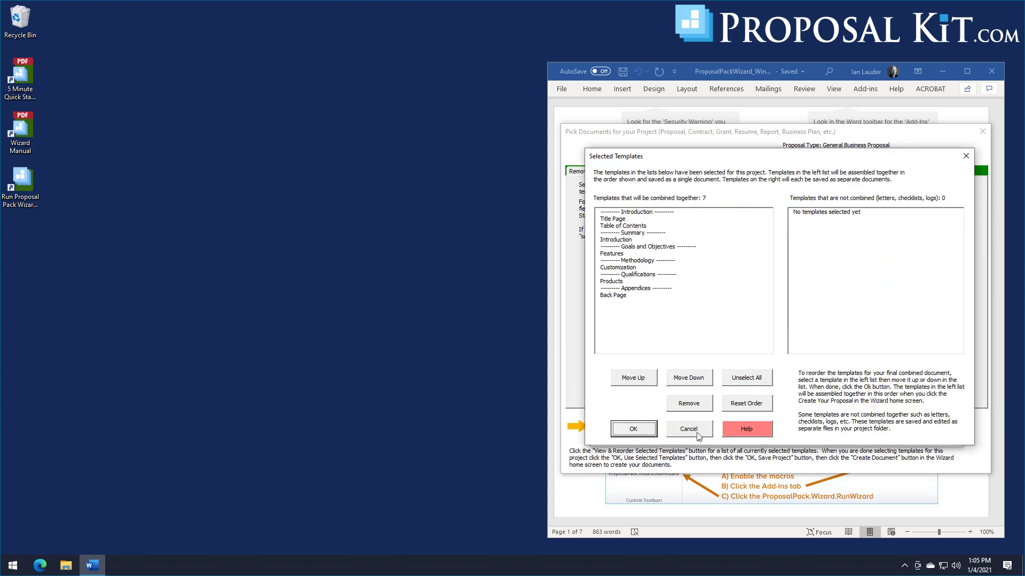
left_click(635, 429)
Clear the previous search, look for templates named install or safety, and add the Installing and Safety chapters.
left_click(765, 394)
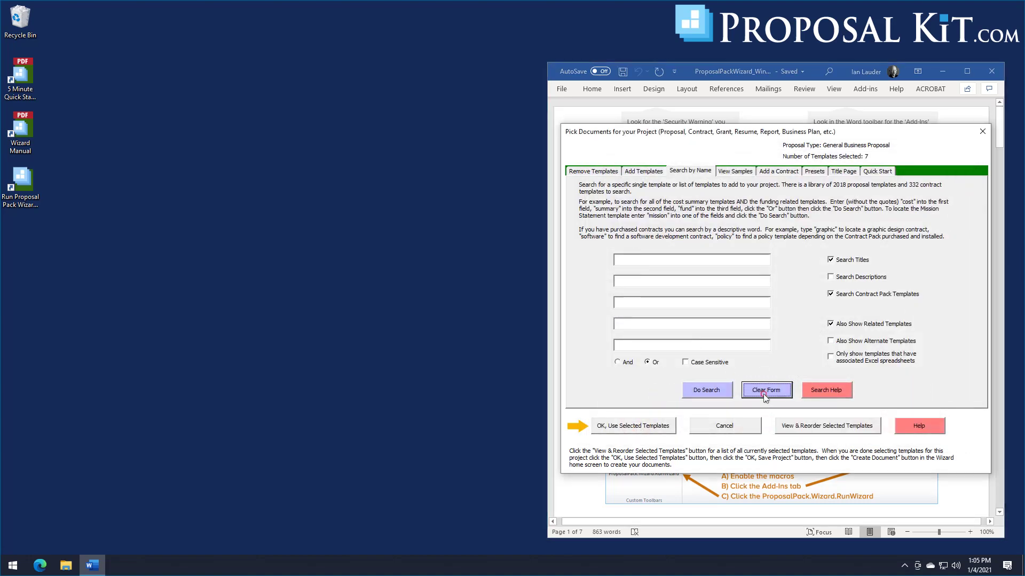
type("install")
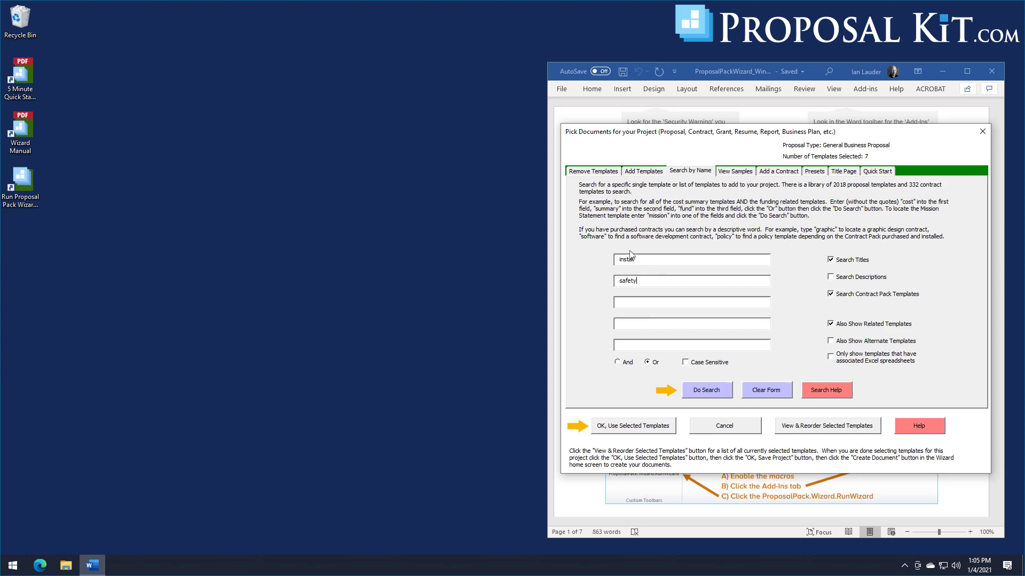
left_click(697, 392)
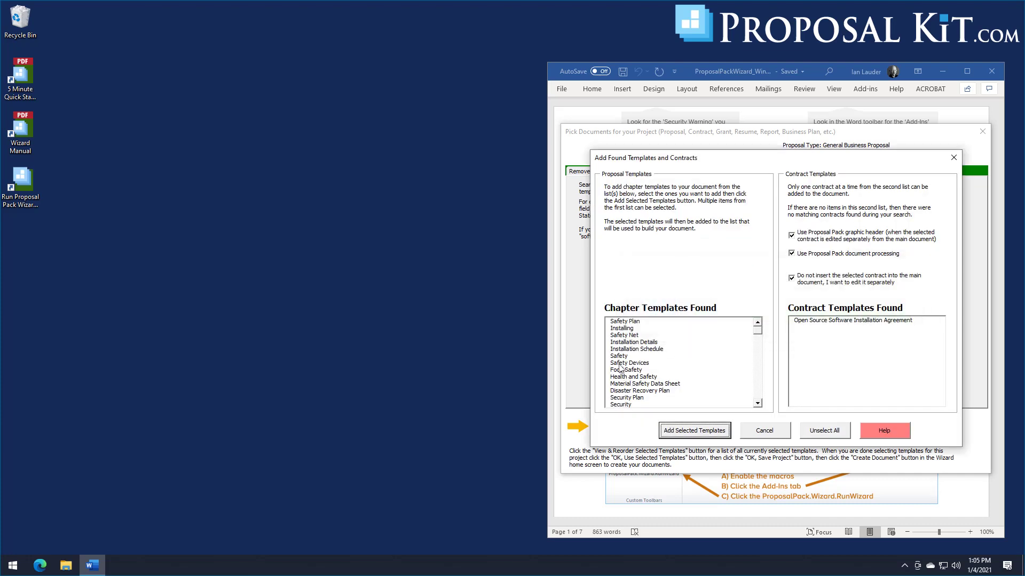
left_click(629, 330)
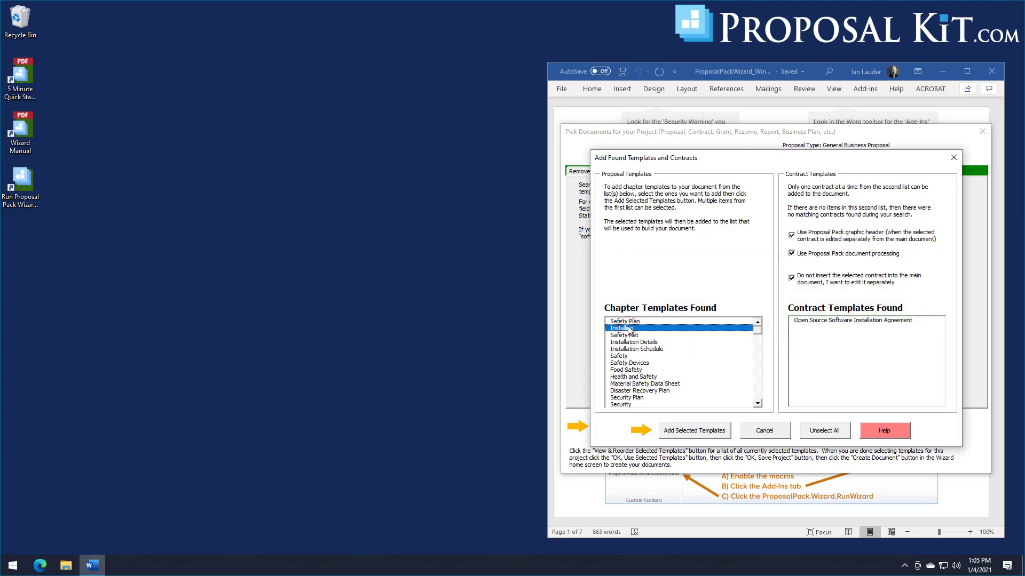
left_click(623, 356, "ctrl")
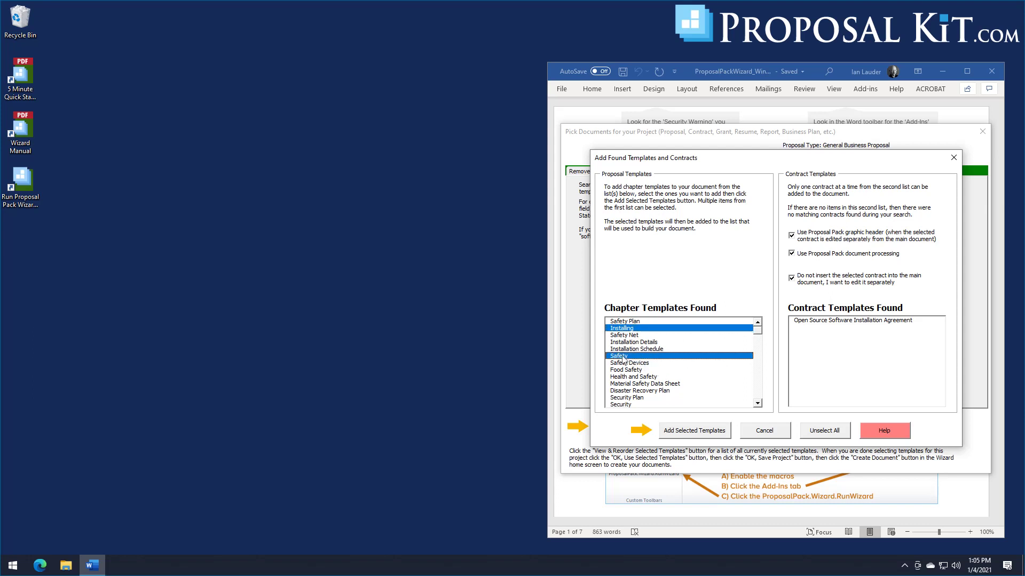
scroll(623, 361, "down", 1)
left_click(694, 430)
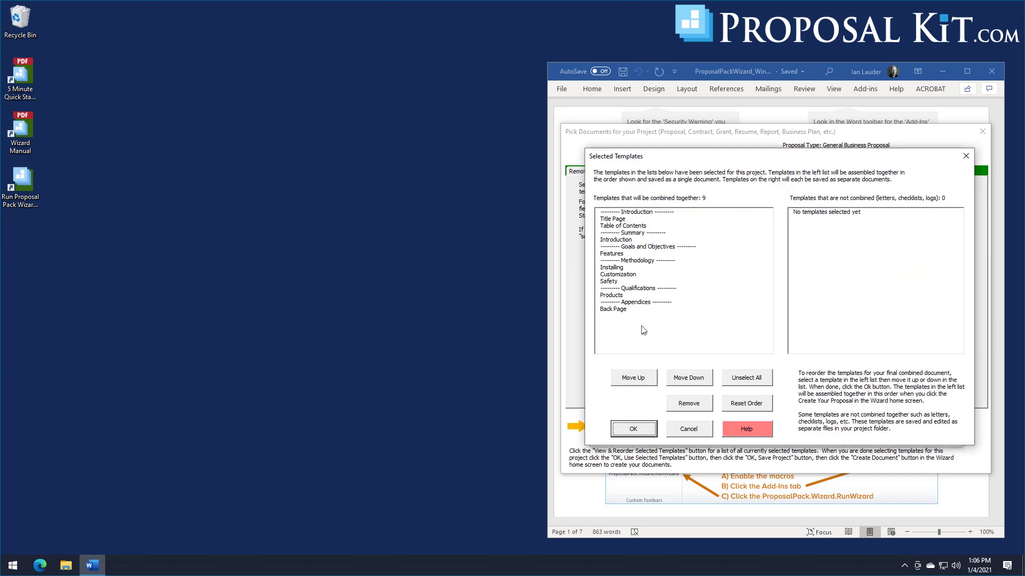
left_click(632, 430)
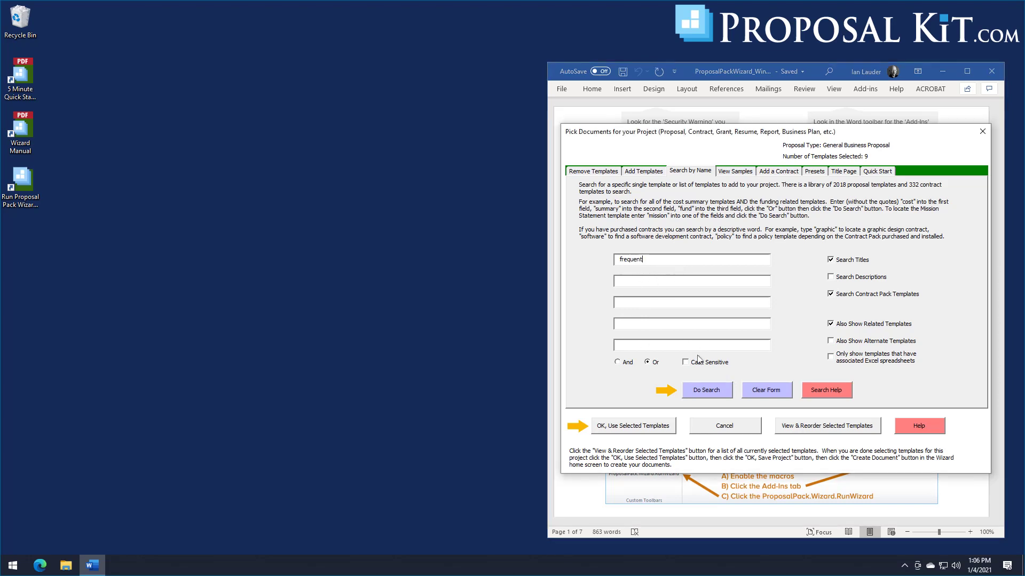
Search the template names for frequent and add the Frequently Asked Questions chapter.
left_click(704, 397)
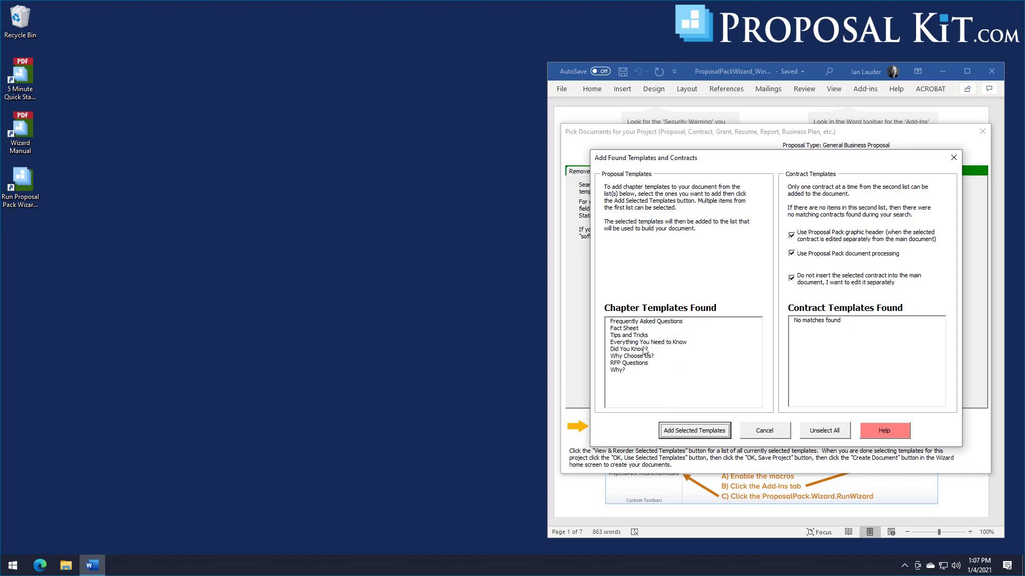
left_click(651, 322)
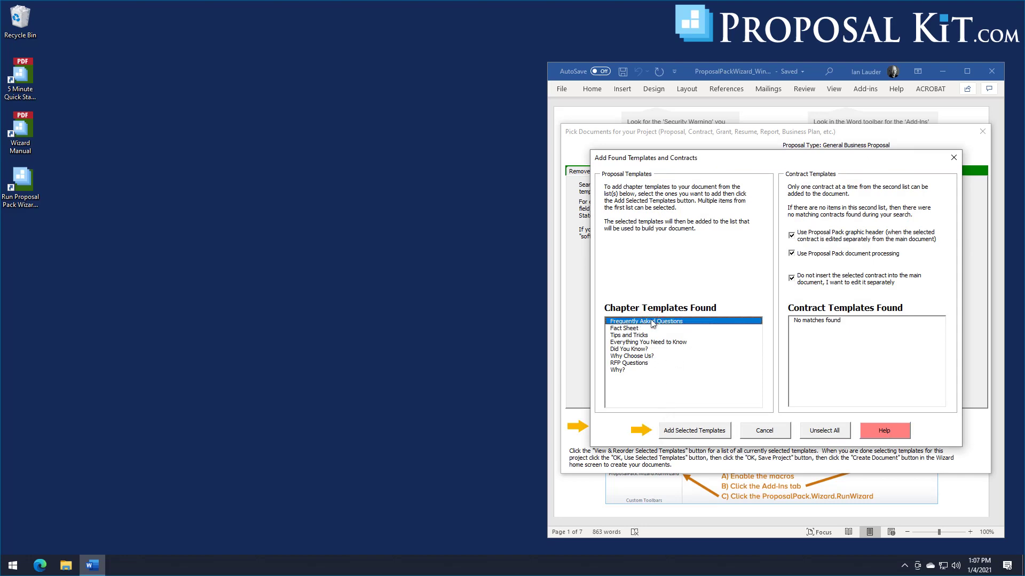
left_click(690, 434)
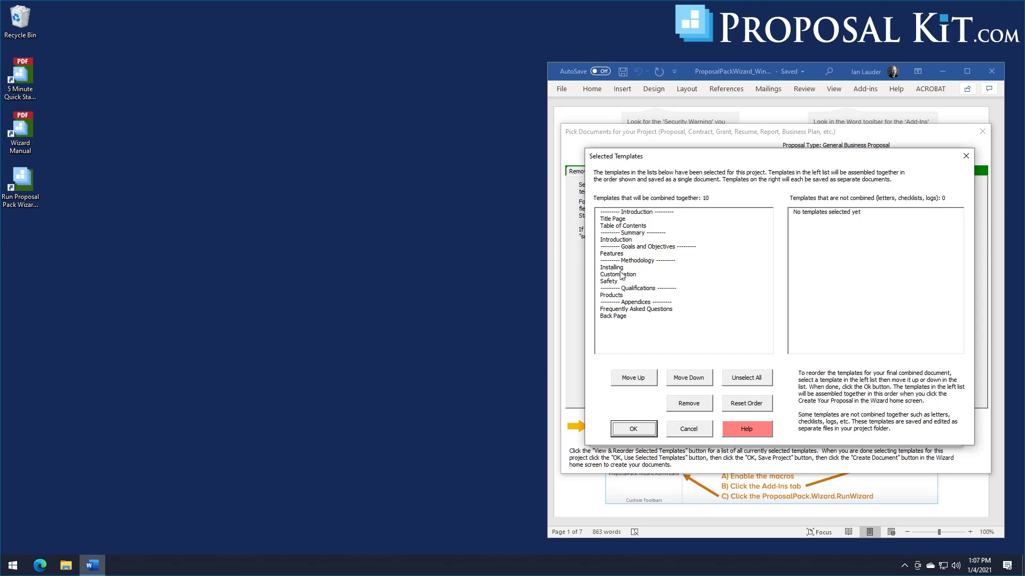
Reorder the selected templates so that Products comes directly before Features under Goals and Objectives, and accept the order.
left_click(618, 297)
left_click(628, 379)
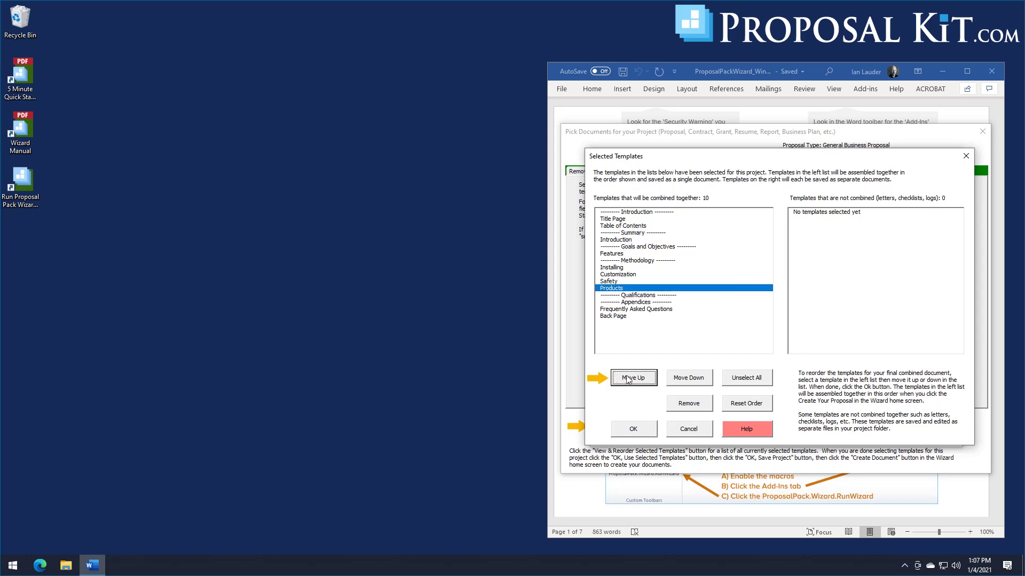
left_click(628, 379)
left_click(628, 379)
left_click(628, 379)
left_click(627, 379)
left_click(628, 379)
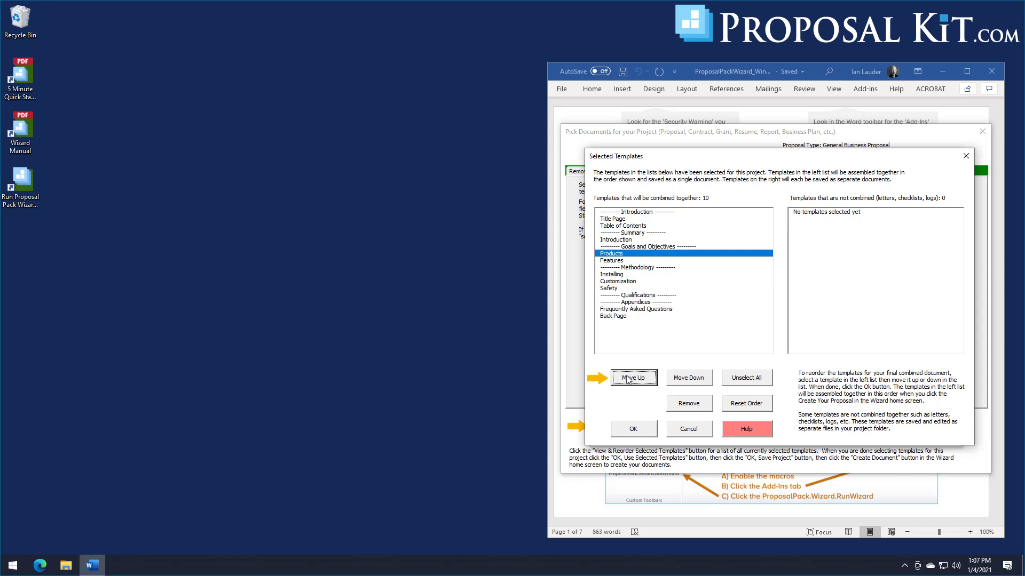
left_click(607, 255)
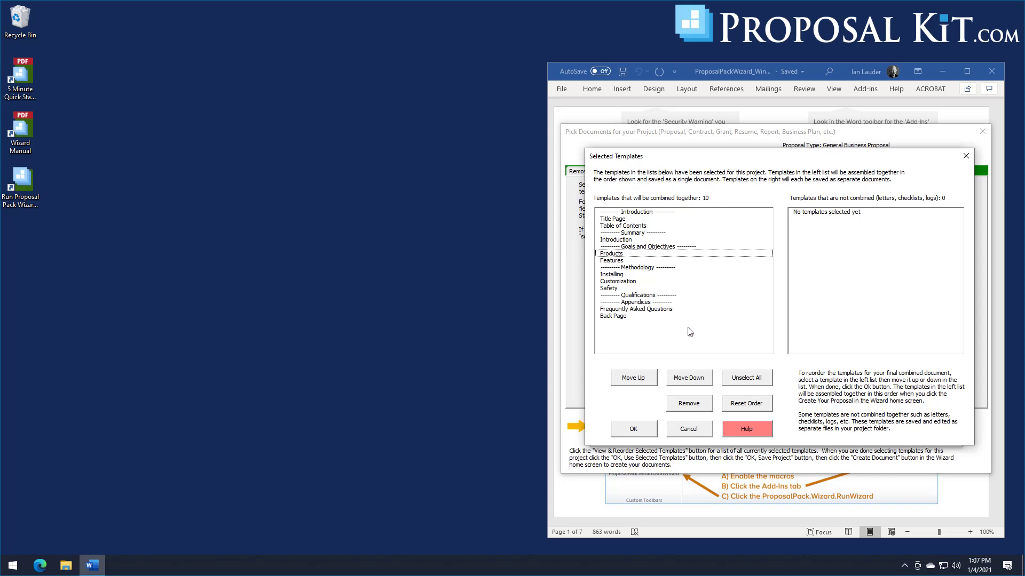
left_click(643, 435)
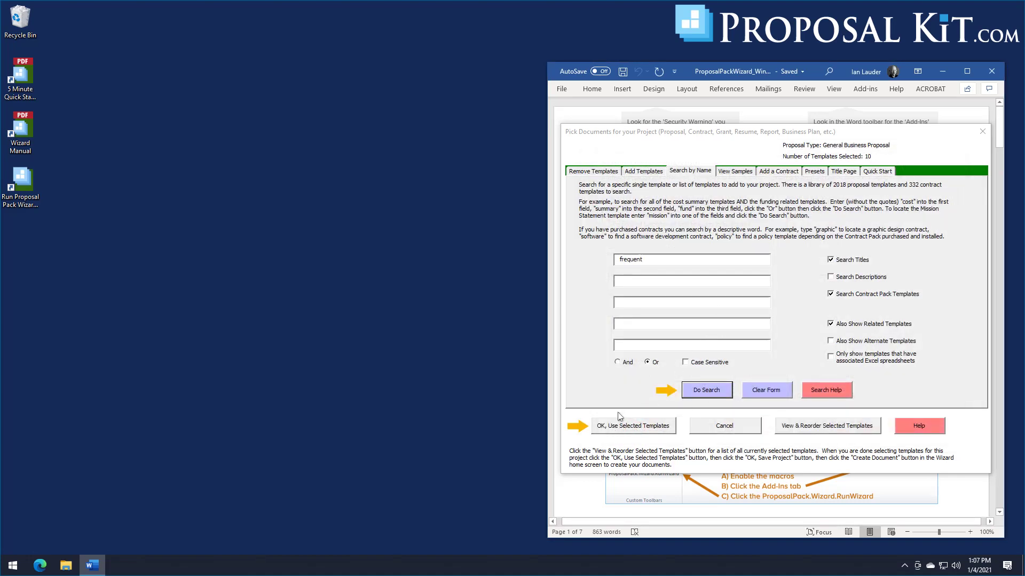
Accept the selected templates and save the Manual Example project.
left_click(623, 426)
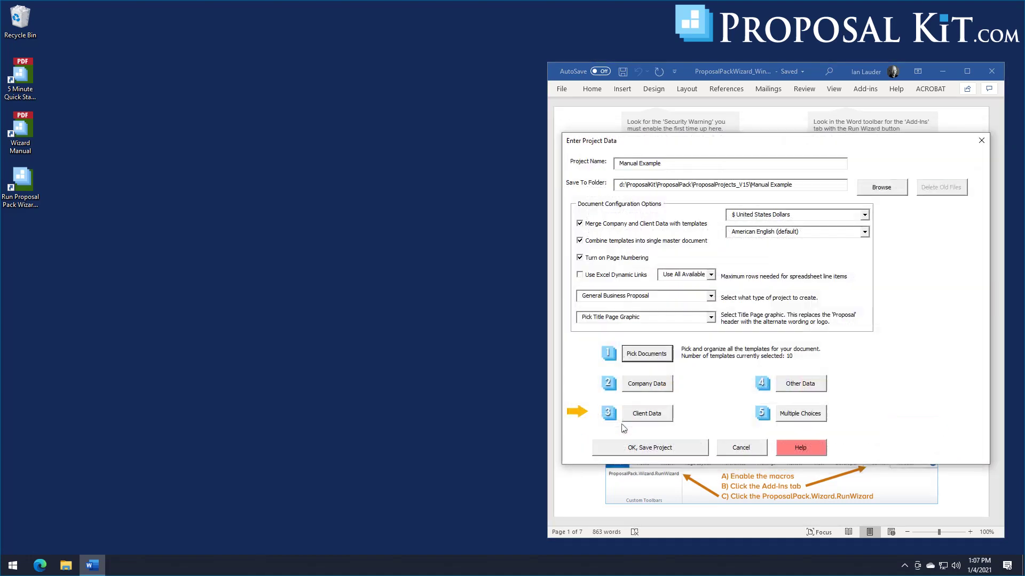
left_click(635, 453)
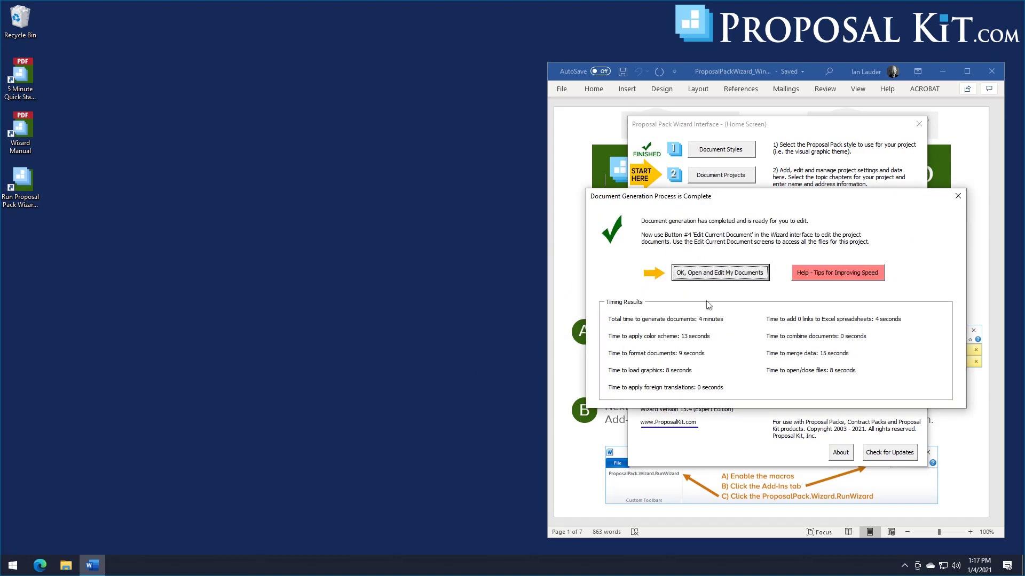
Open the generated Combined Project Document of the Manual Example project for editing.
left_click(714, 273)
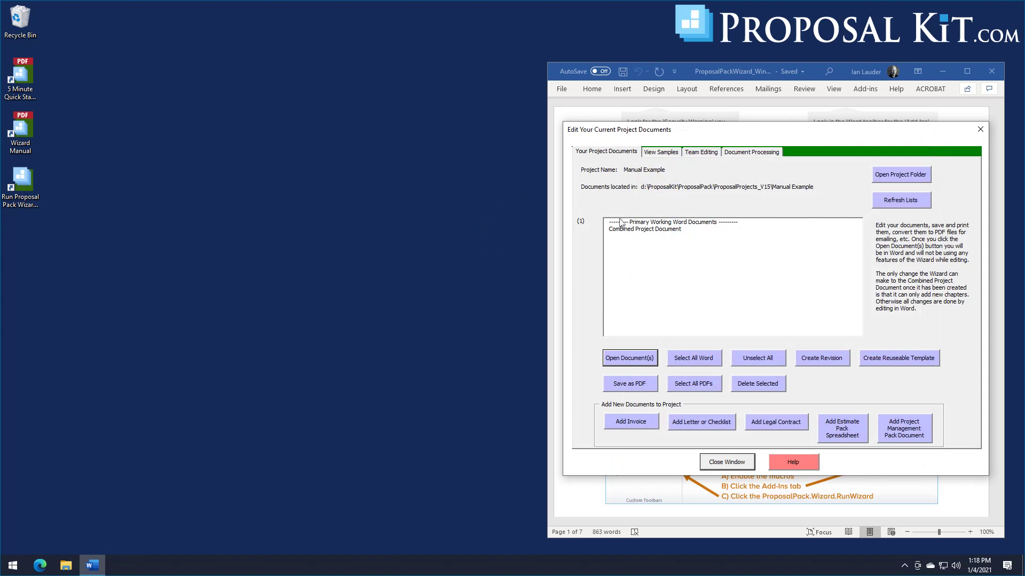
left_click(635, 229)
left_click(635, 358)
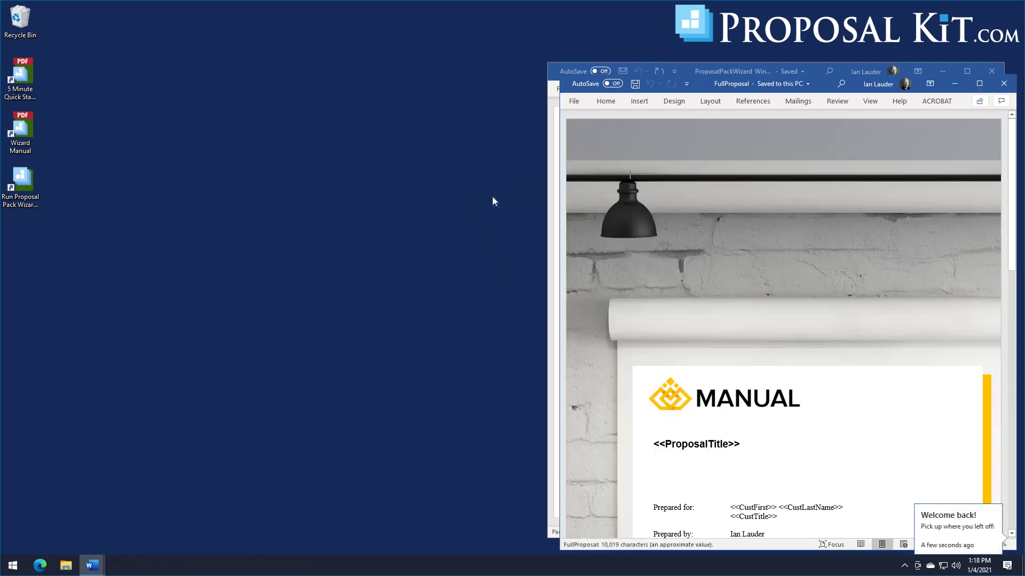
Place the FullProposal document window beside the wizard without overlap and enlarge it.
left_click_drag(739, 83, 234, 21)
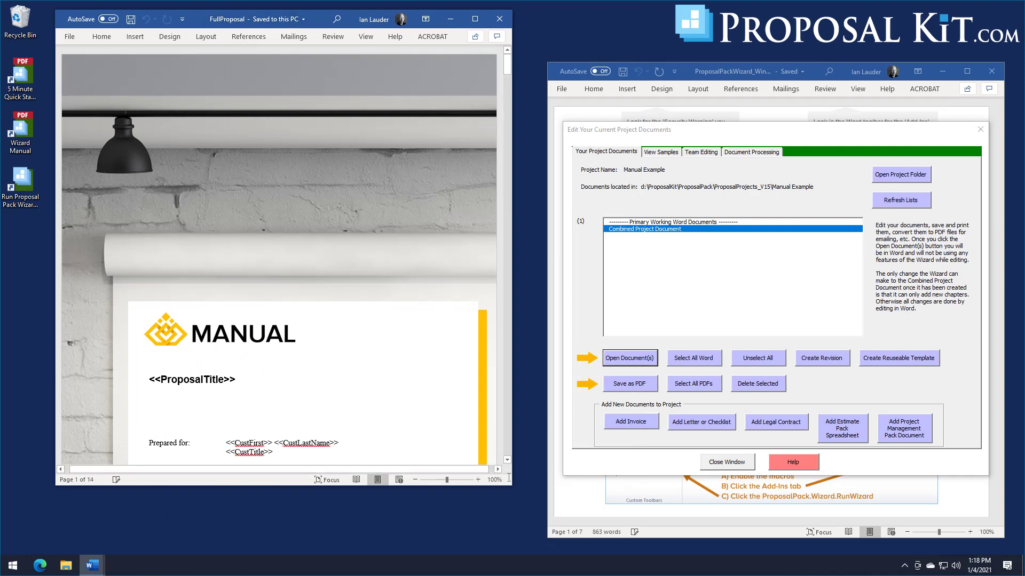
left_click_drag(509, 483, 533, 544)
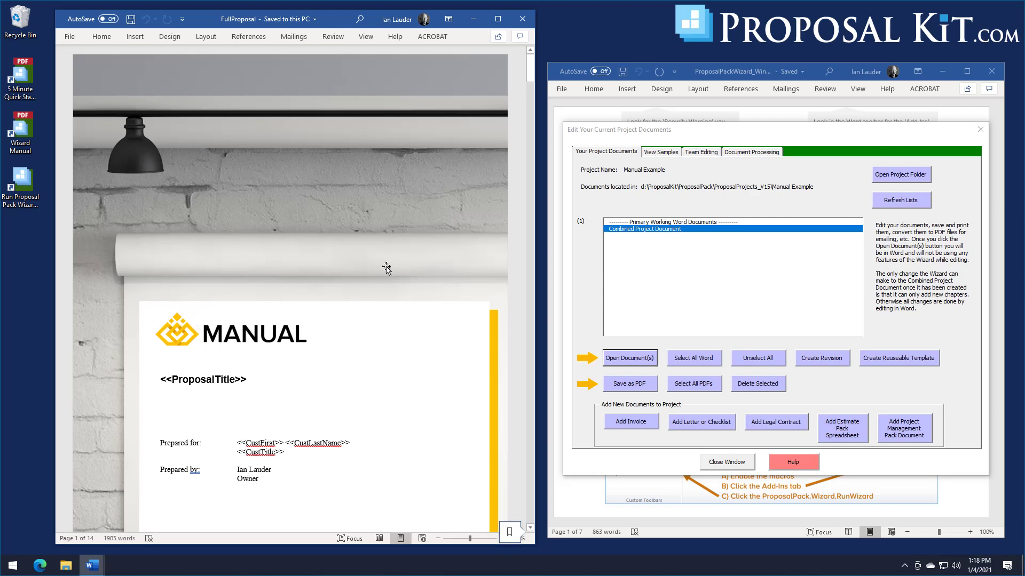
Review the generated manual from its table of contents through to the company details on the back page.
left_click_drag(530, 72, 529, 109)
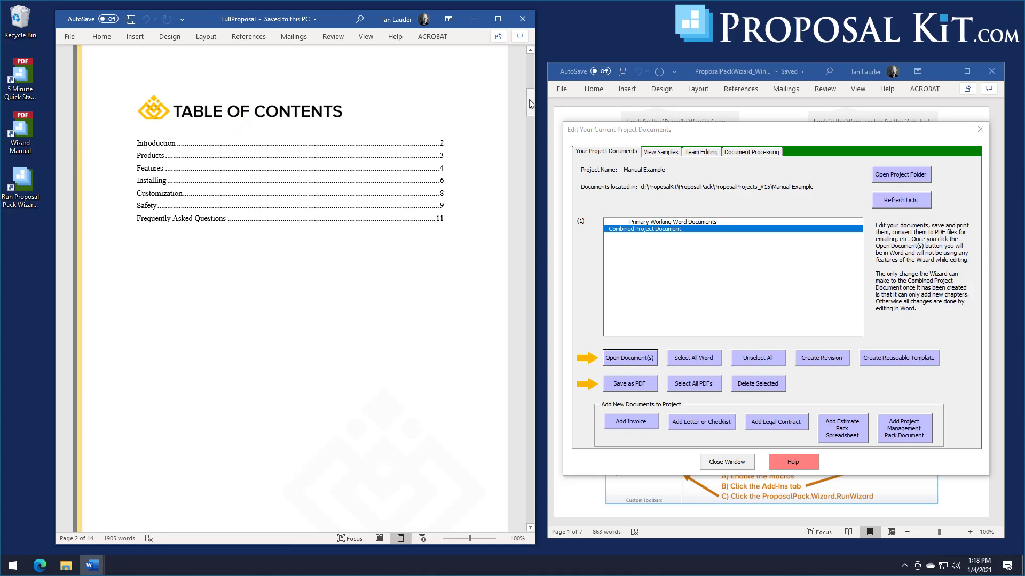
left_click_drag(528, 101, 533, 517)
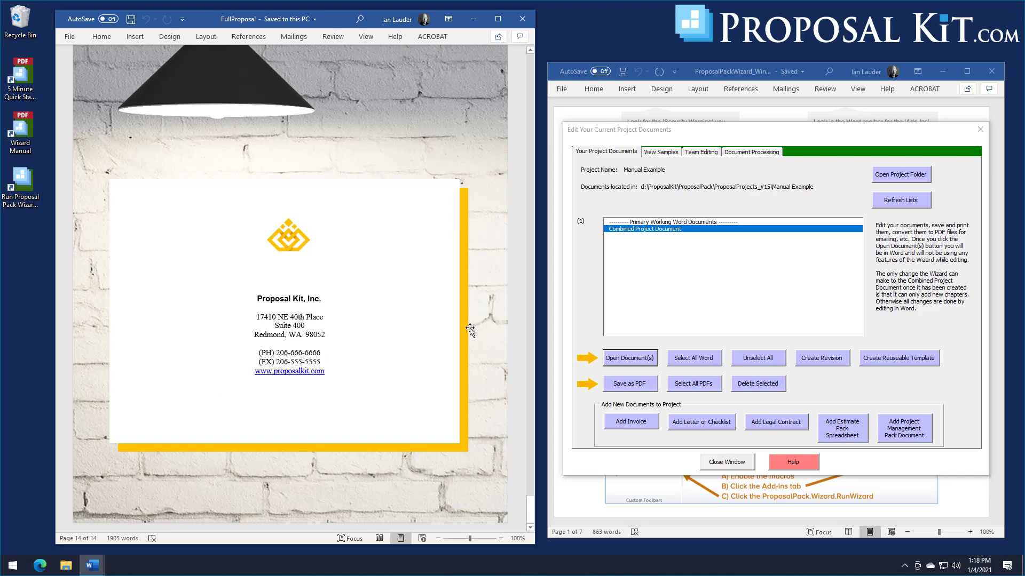
left_click(271, 298)
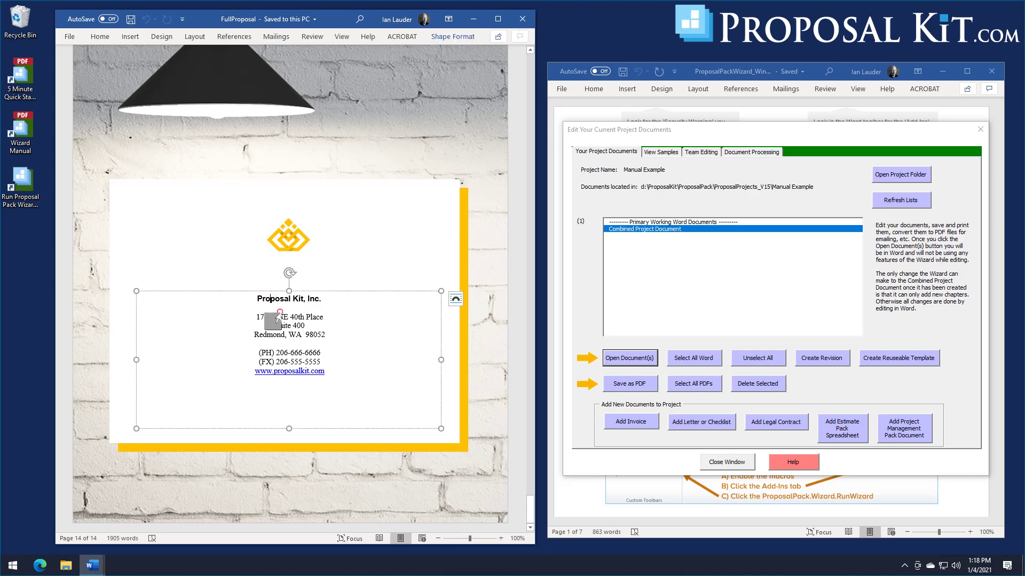
left_click(286, 326)
left_click(368, 271)
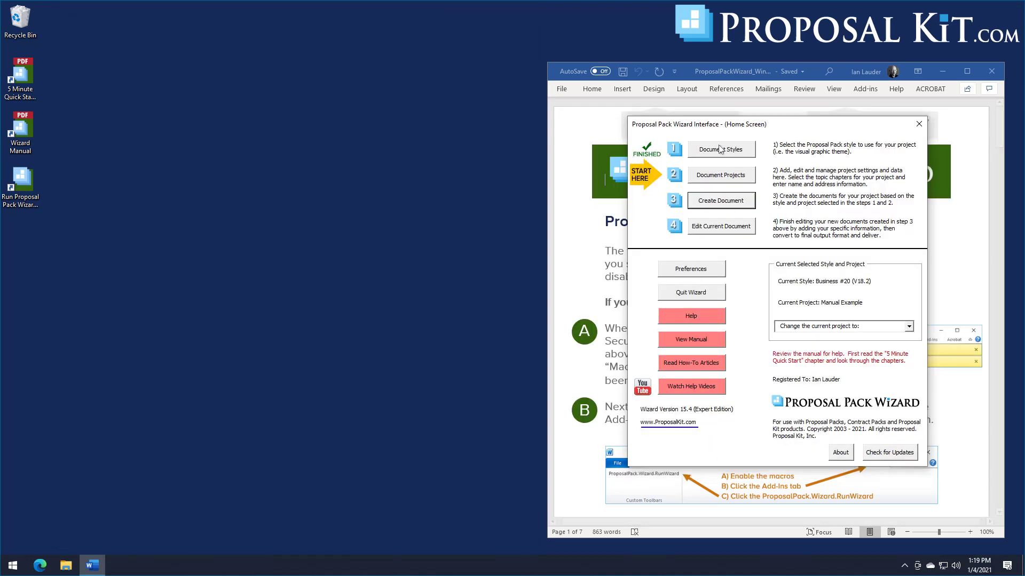
Set the wizard's document style to Pest Control #2 (V18.2).
left_click(719, 151)
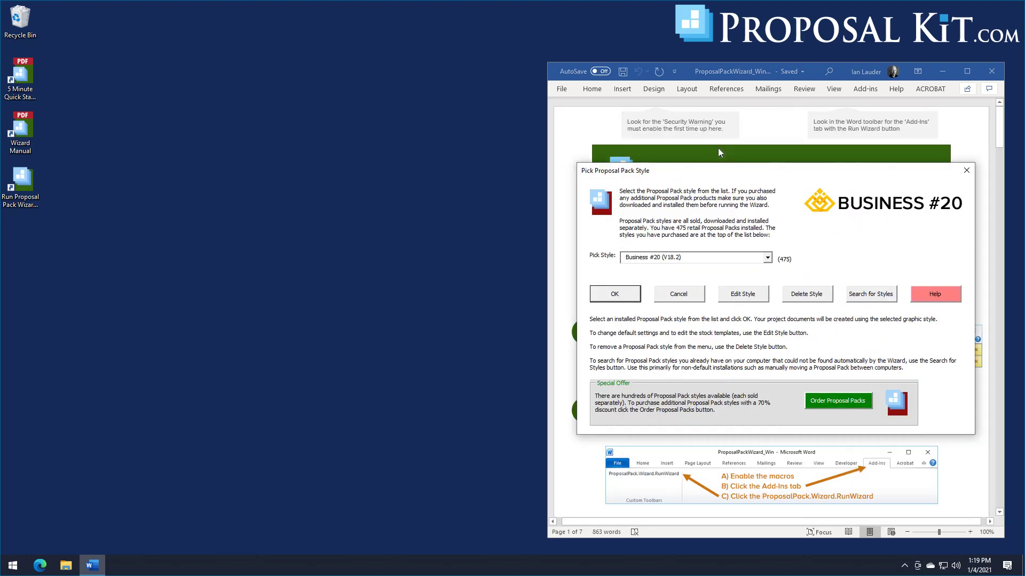
left_click(768, 259)
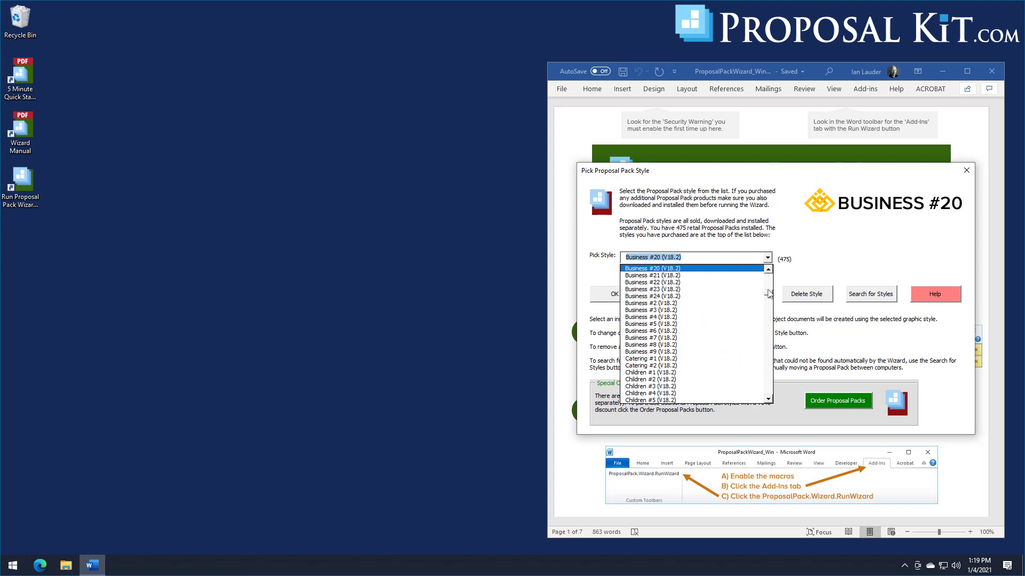
left_click_drag(768, 295, 763, 357)
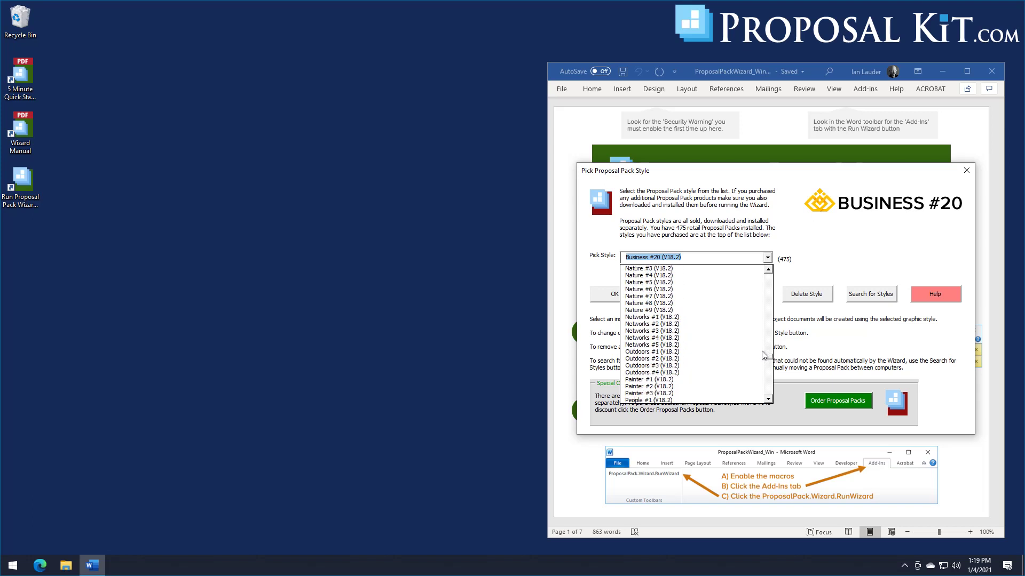
left_click(769, 386)
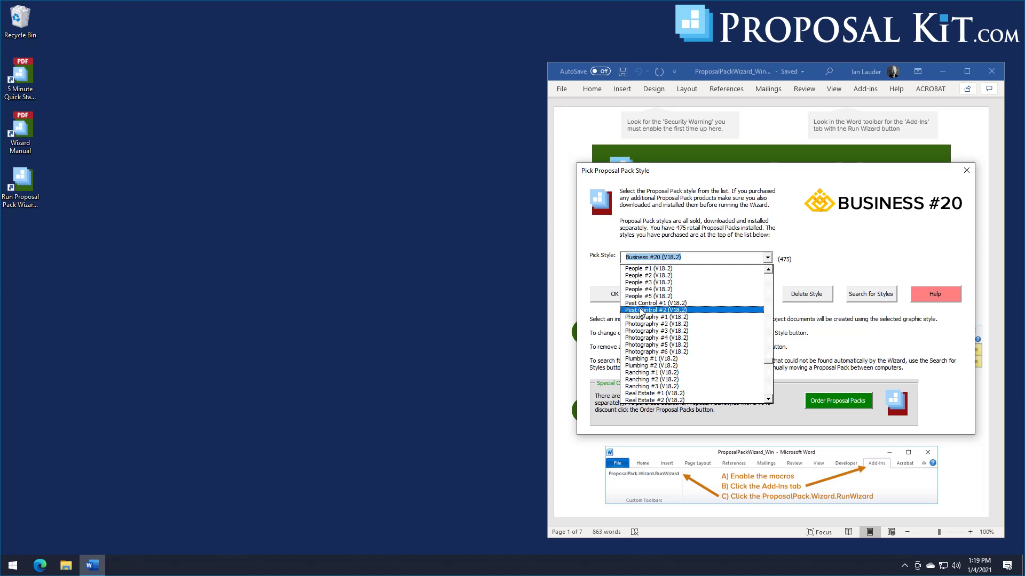
left_click(666, 306)
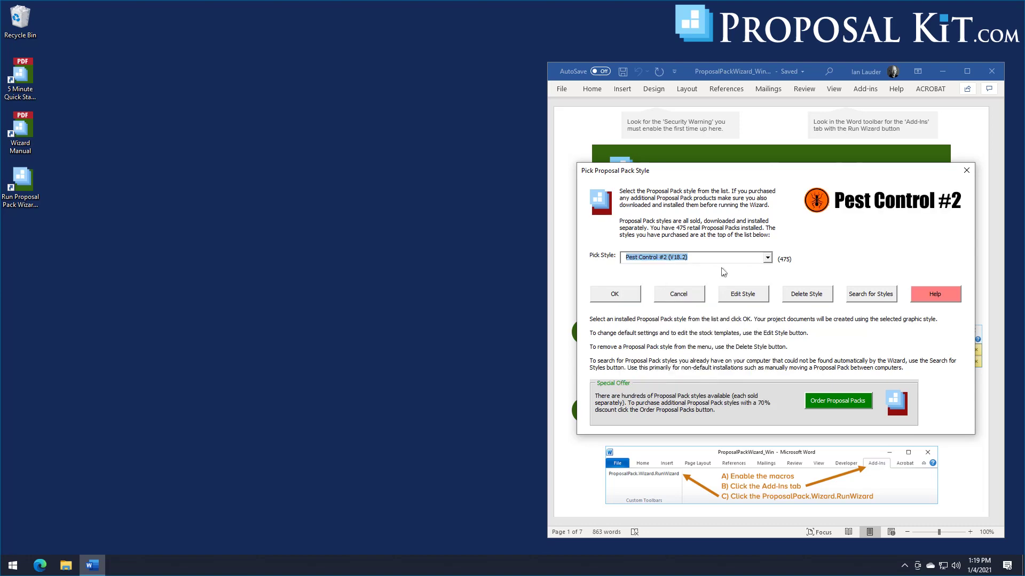
left_click(612, 300)
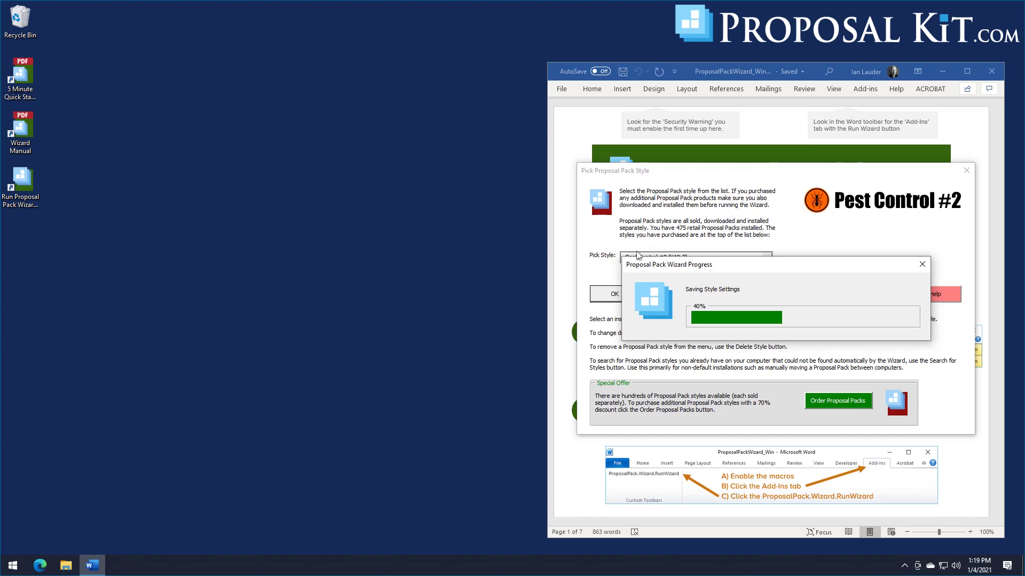
Add a new document project and name it Pest Control Manual.
left_click(705, 181)
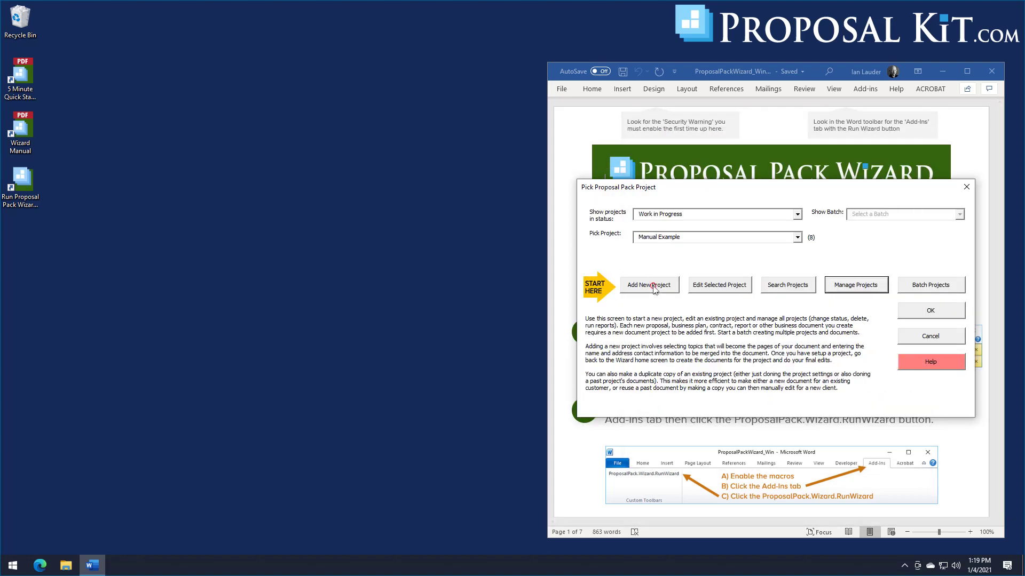
left_click(653, 288)
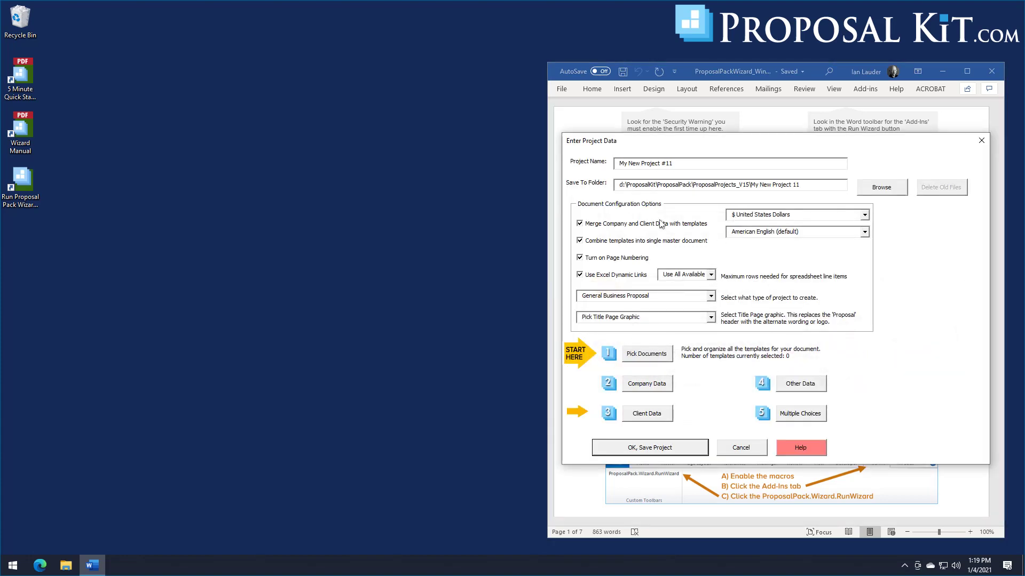
left_click_drag(679, 164, 588, 172)
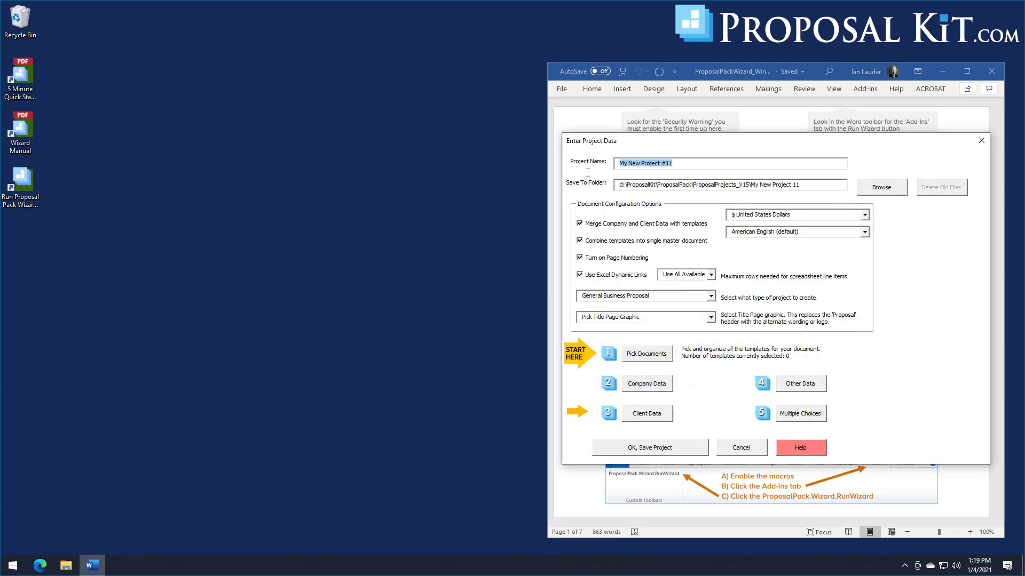
type("P")
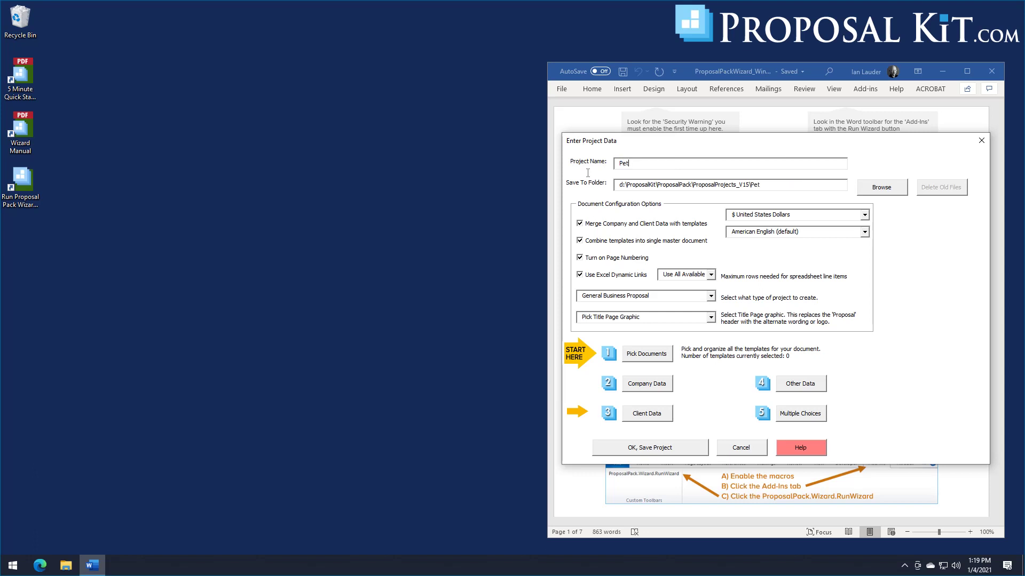
type("est Contreo")
Choose Pest Control Information Packet as the quick start import list for the project's templates.
left_click(644, 358)
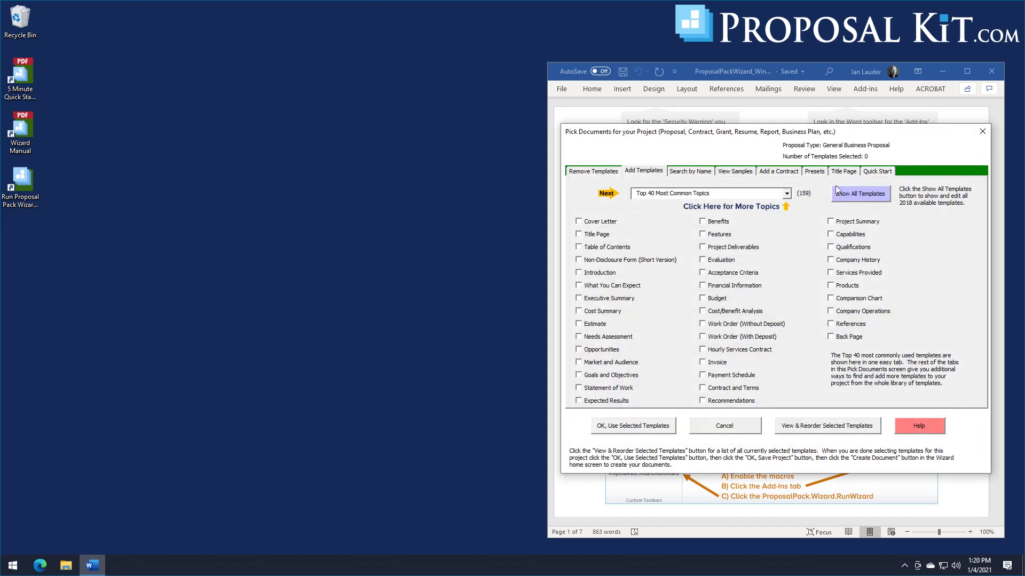
left_click(875, 175)
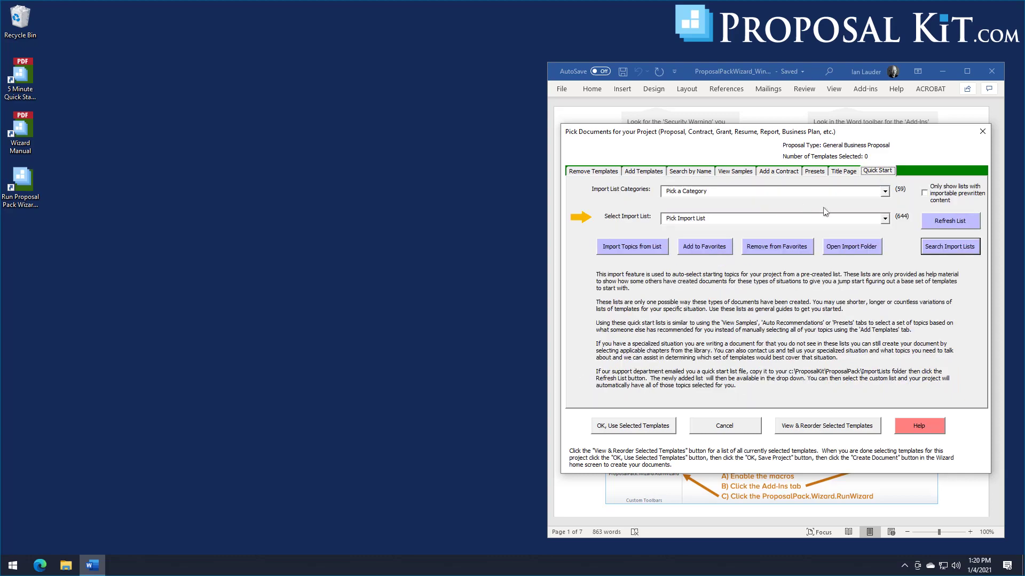
left_click(885, 219)
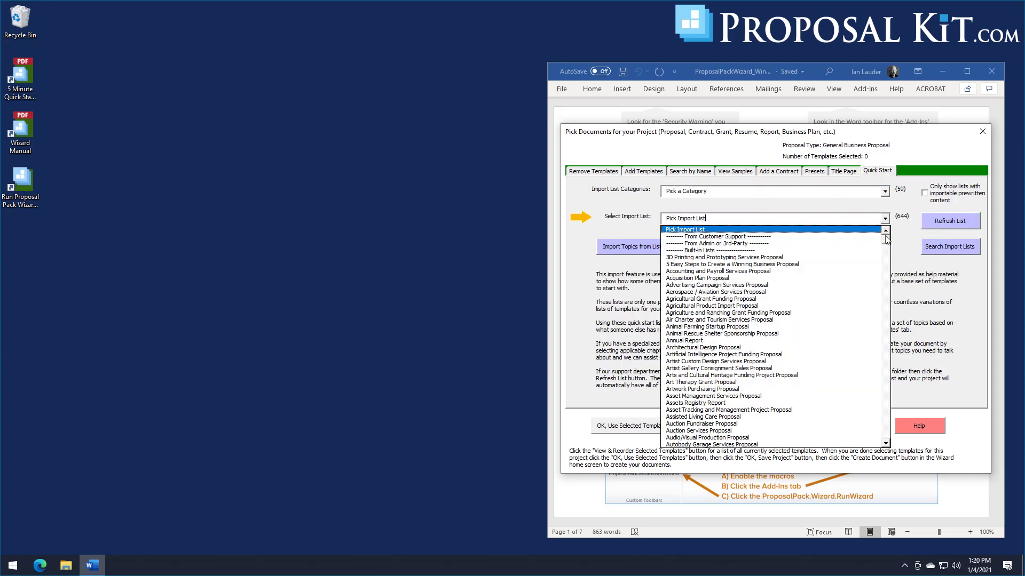
left_click_drag(888, 242, 883, 370)
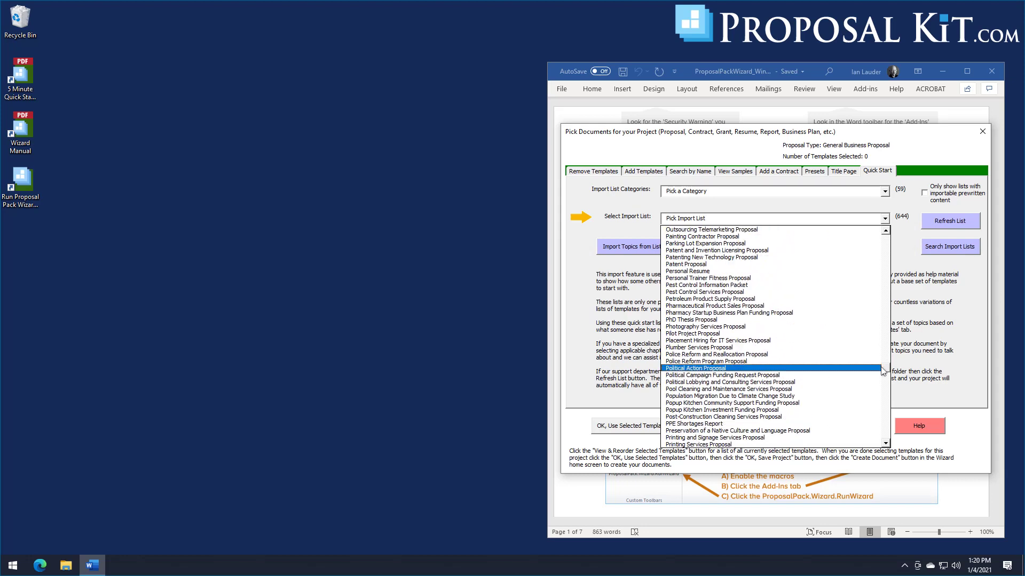
left_click(713, 286)
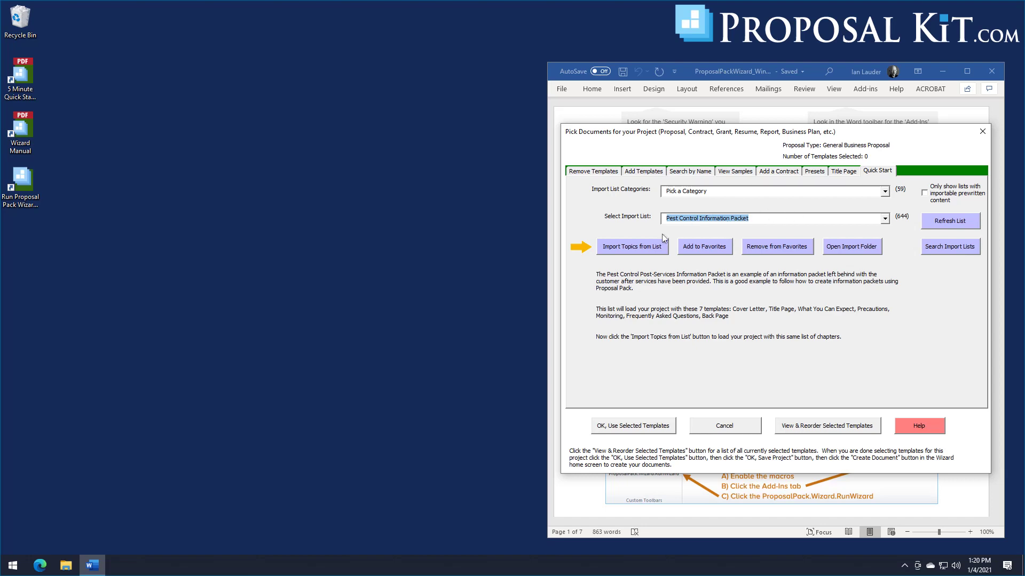
Import the list's topics with their pre-written sample content and accept the selected templates.
left_click(639, 246)
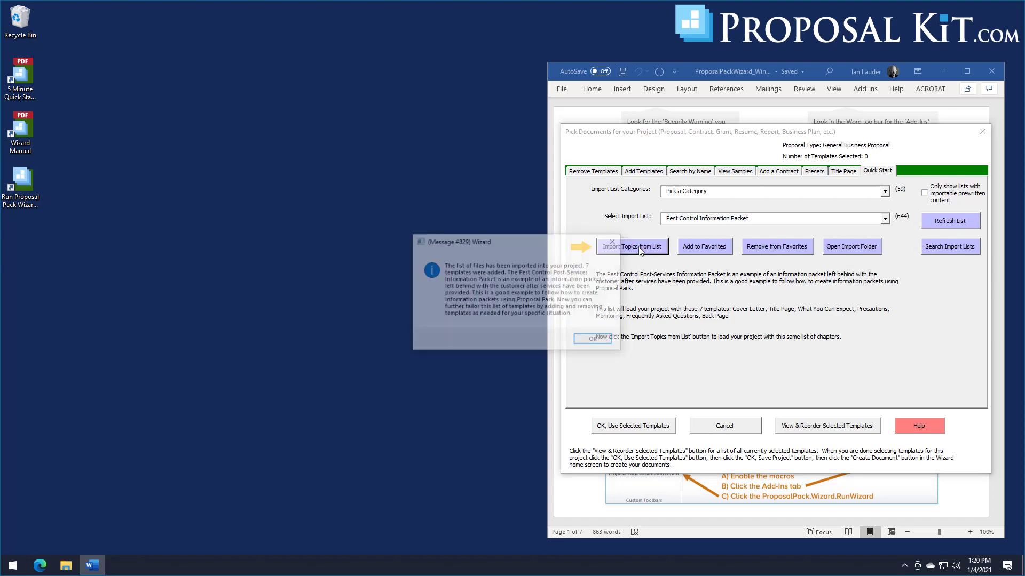
left_click(595, 342)
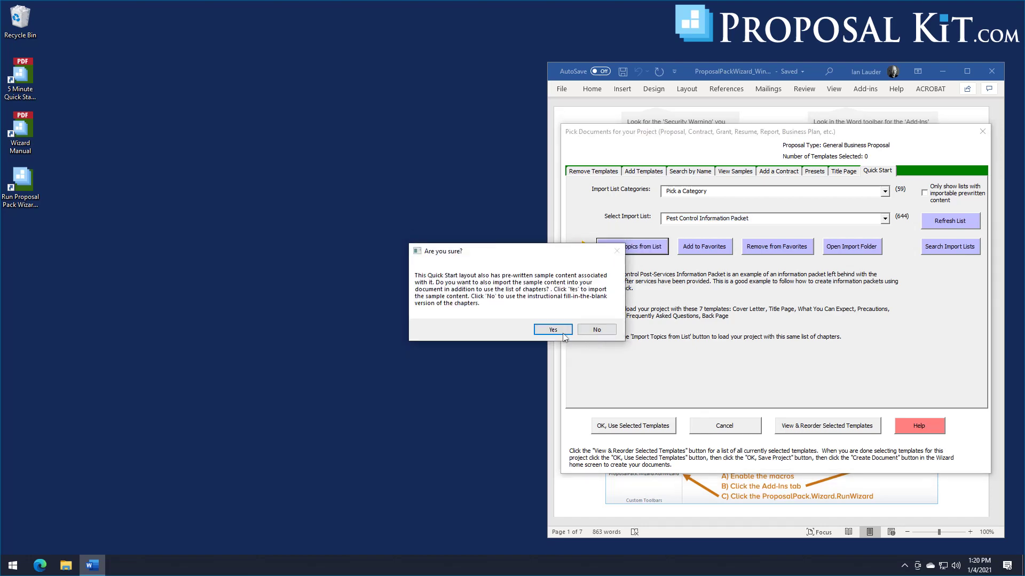
left_click(553, 331)
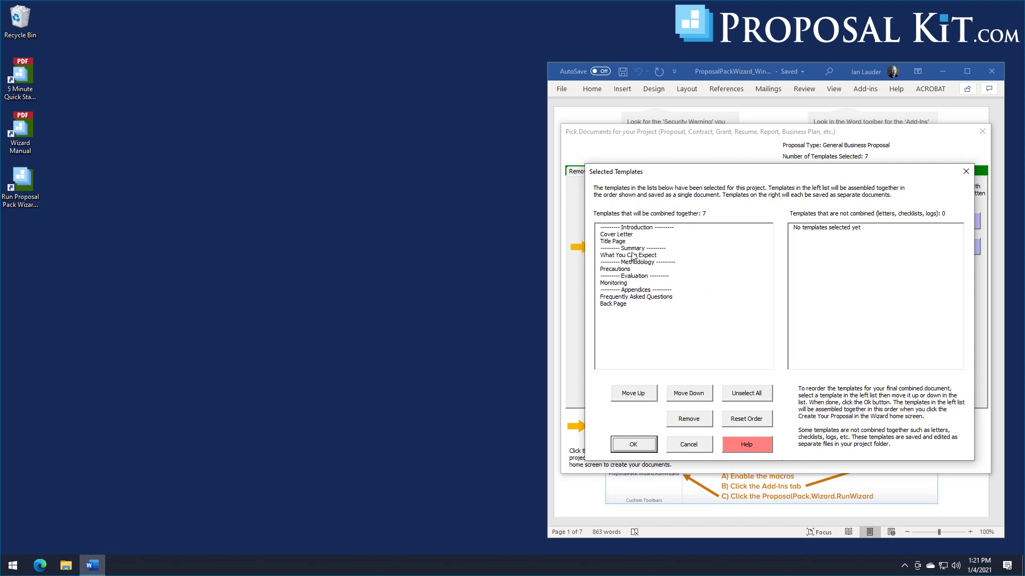
left_click(632, 446)
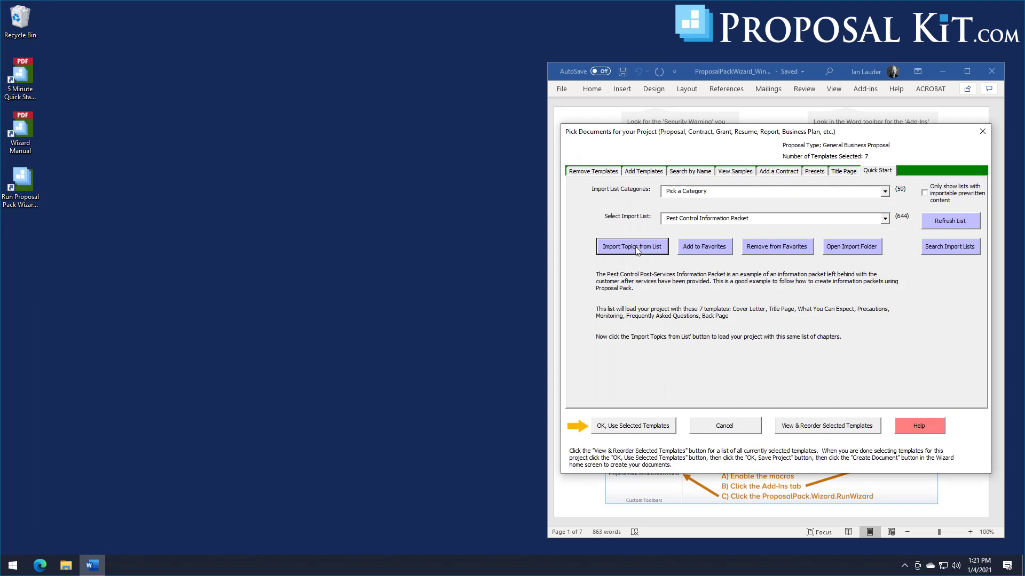
left_click(617, 428)
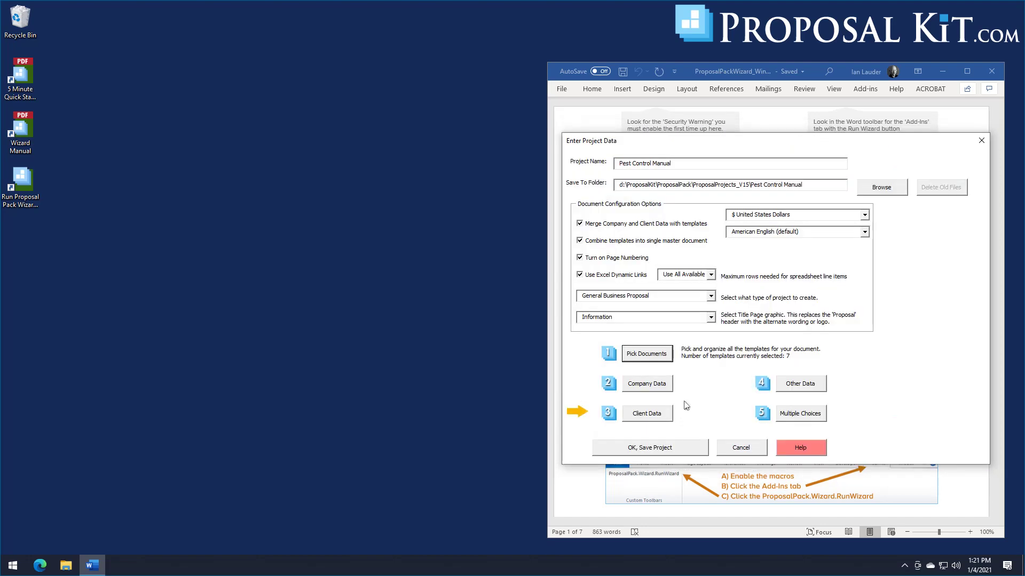
Populate the project's company data from the Global Solutions, Inc. entry and save the project.
left_click(650, 388)
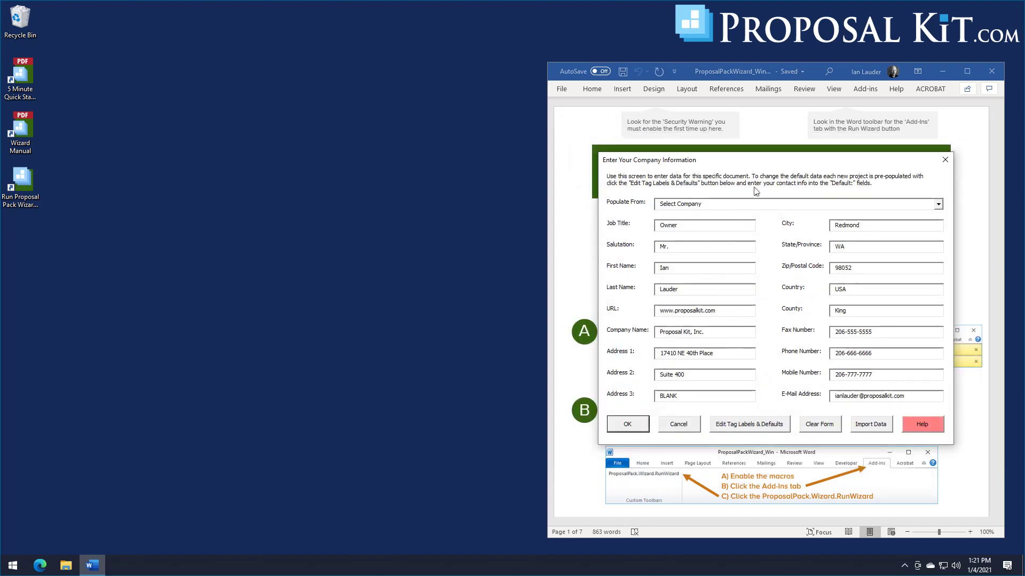
left_click(938, 205)
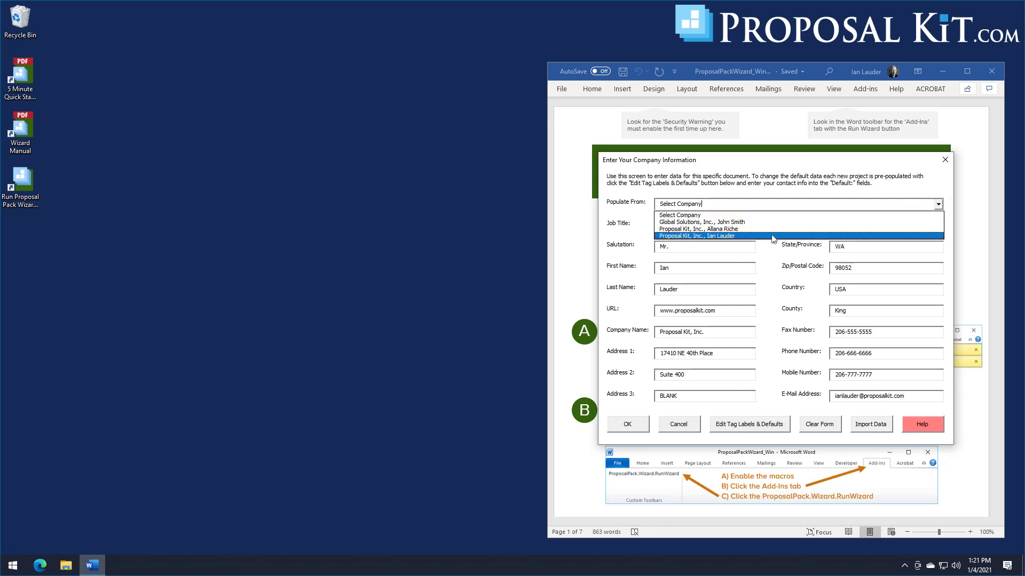
left_click(706, 222)
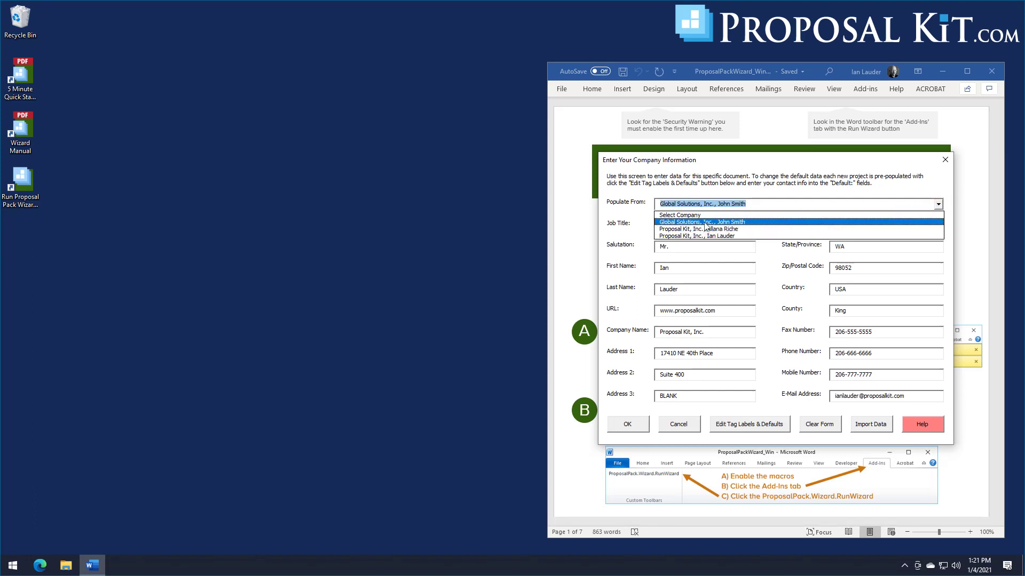
left_click(640, 428)
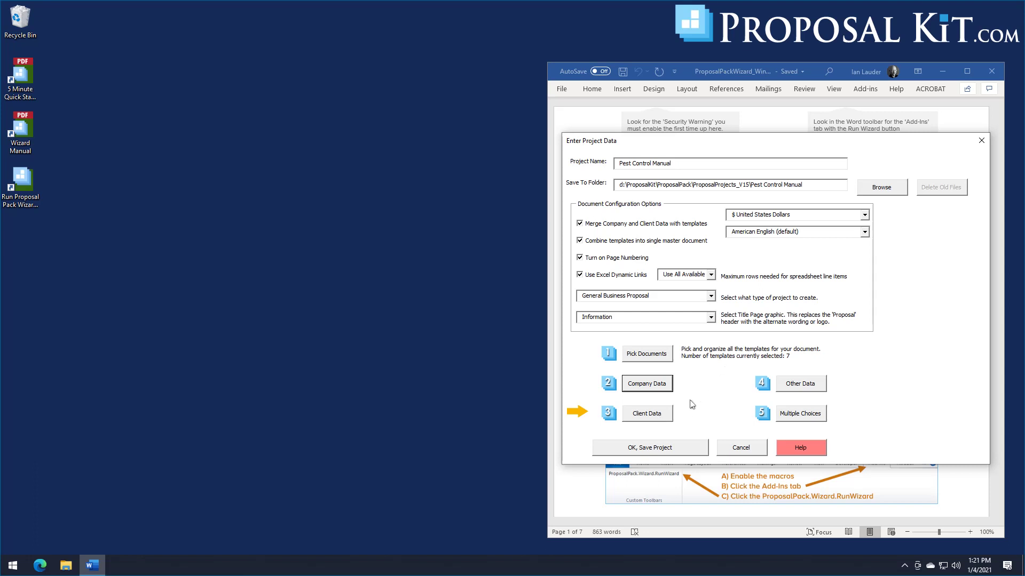
left_click(646, 450)
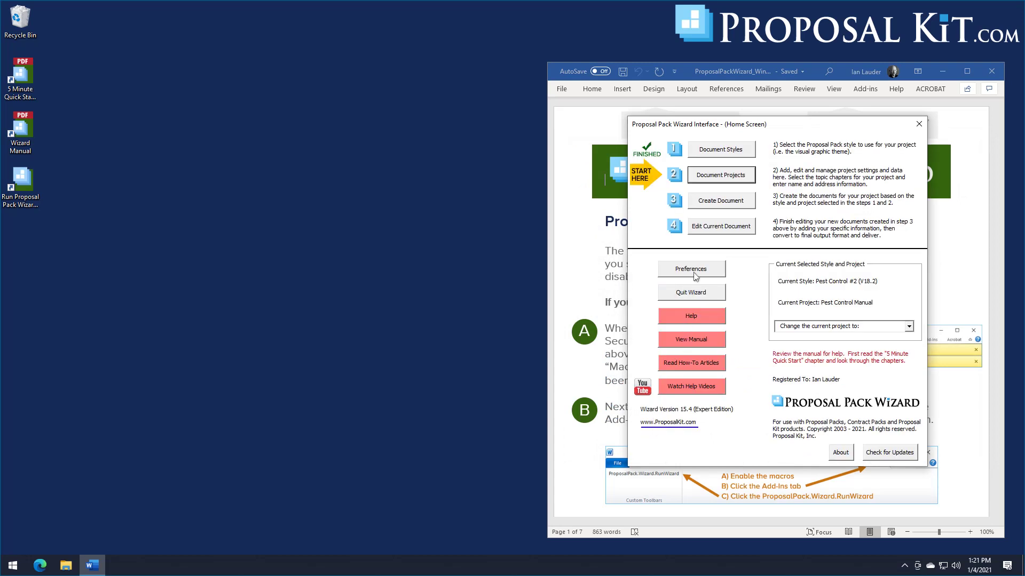
Generate the documents for the Pest Control Manual project and proceed to editing them.
left_click(713, 202)
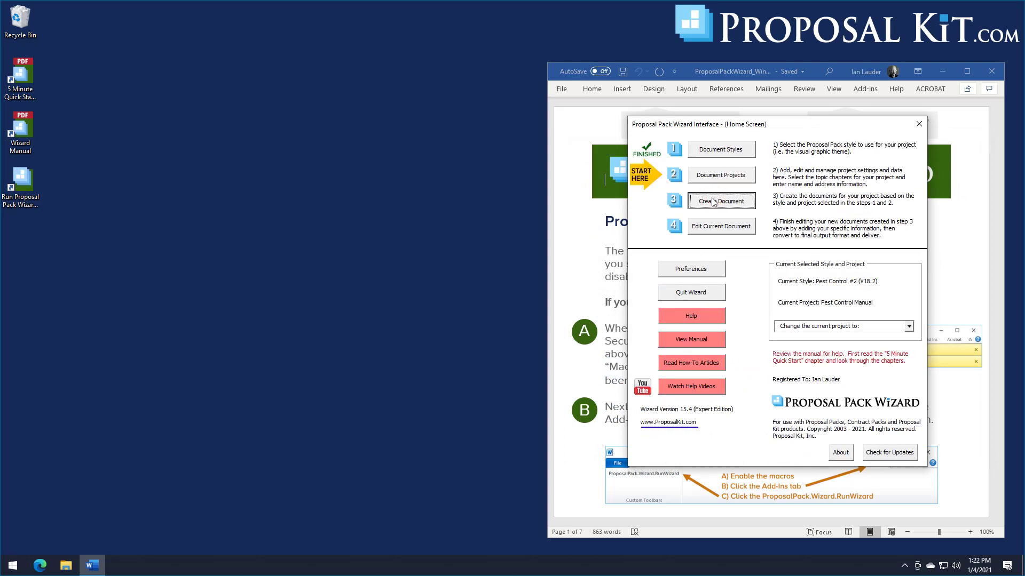
left_click(553, 317)
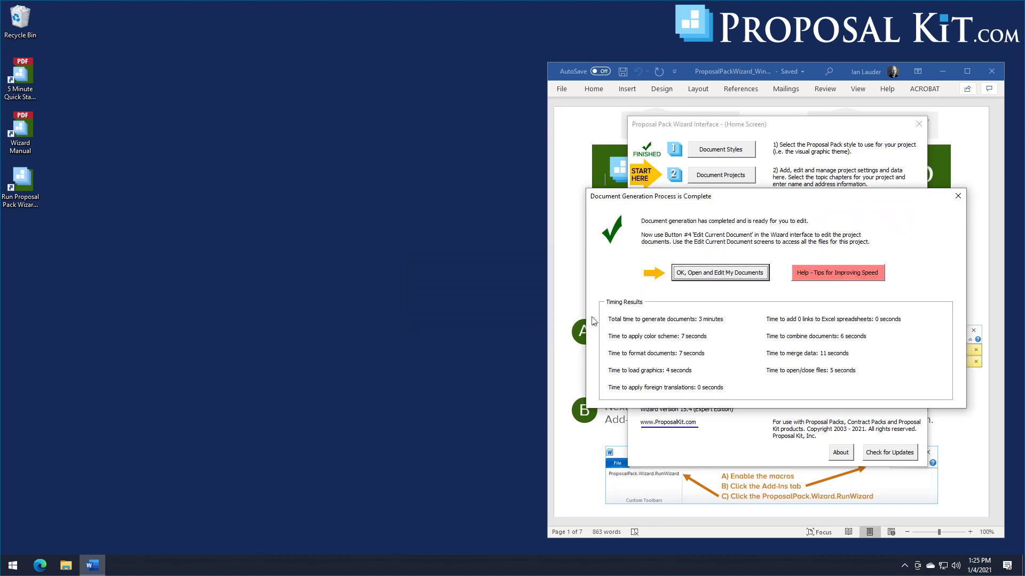
left_click(719, 273)
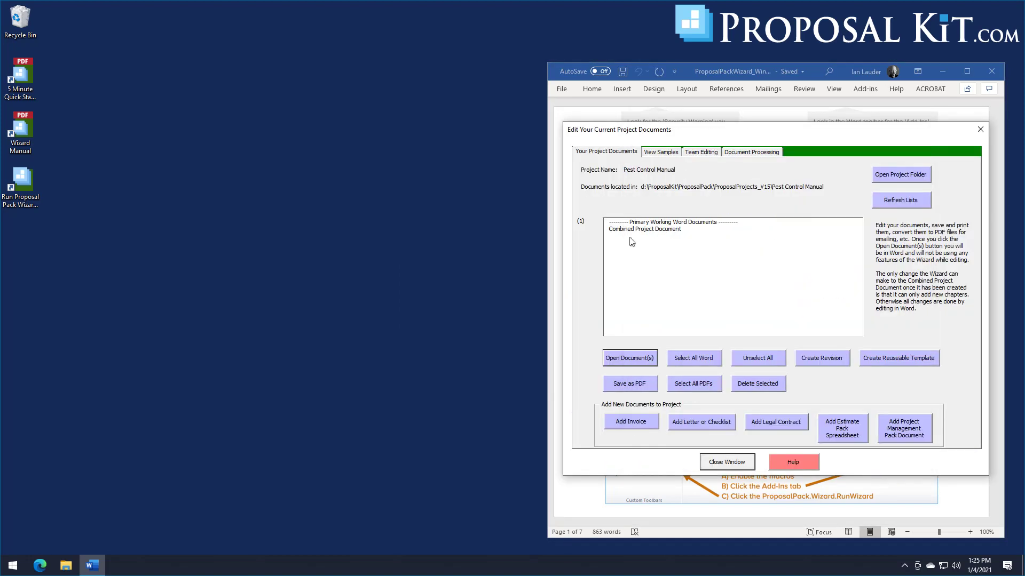
Open the Combined Project Document of the Pest Control Manual project and move its window clear of the wizard for review.
left_click(632, 229)
left_click(629, 358)
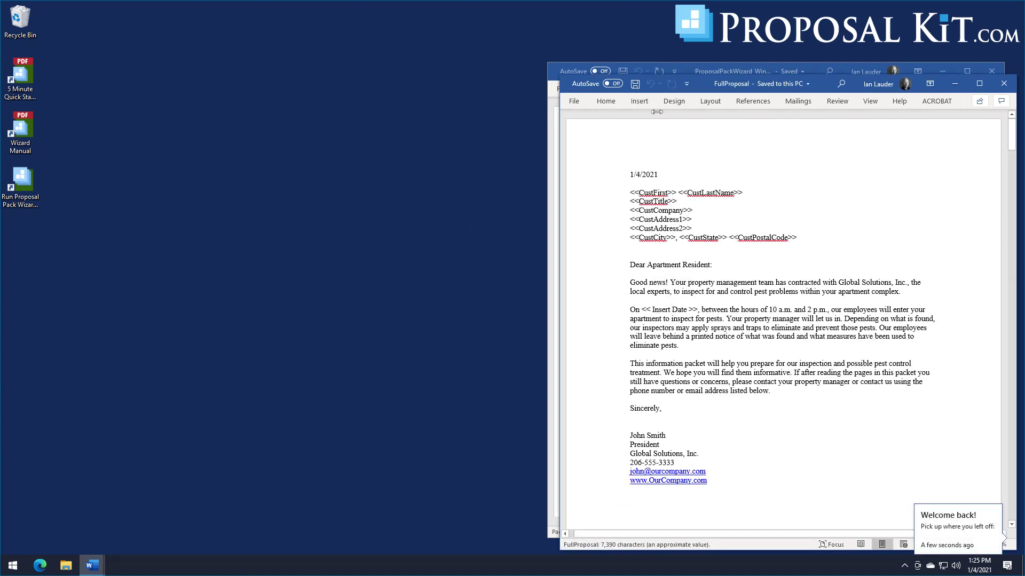
left_click_drag(705, 86, 209, 41)
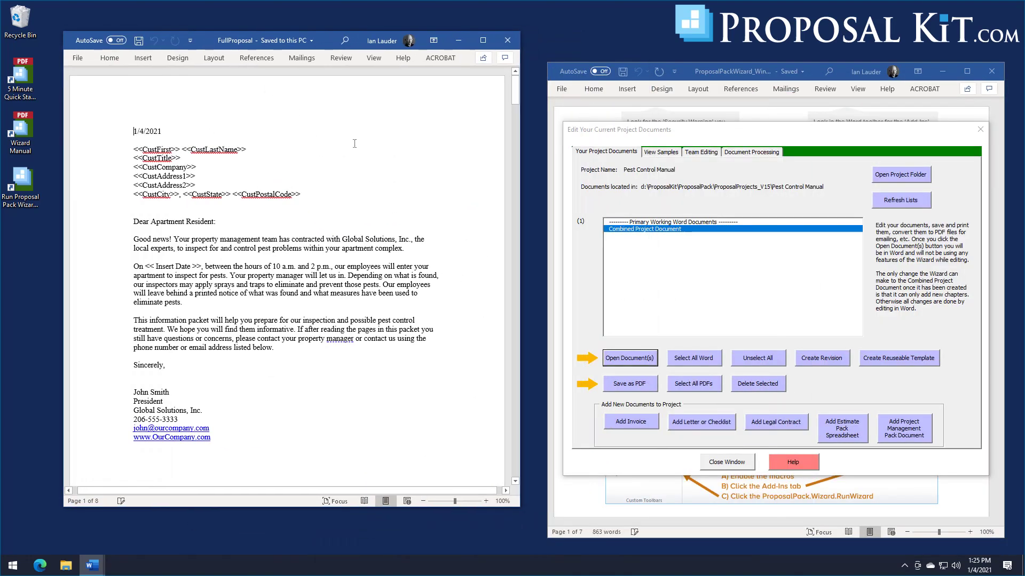
mouse_move(515, 94)
left_mouse_down()
mouse_move(505, 260)
mouse_move(515, 464)
mouse_move(521, 259)
mouse_move(505, 50)
left_mouse_up()
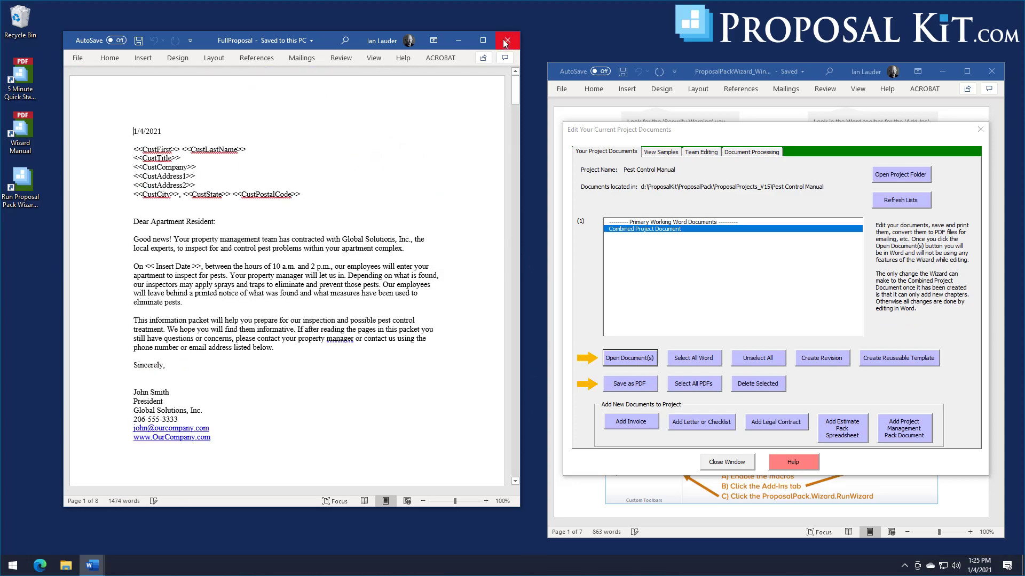
Close the pest control manual and its project documents window, and set the document style to Classic #18 (V18.2).
left_click(504, 39)
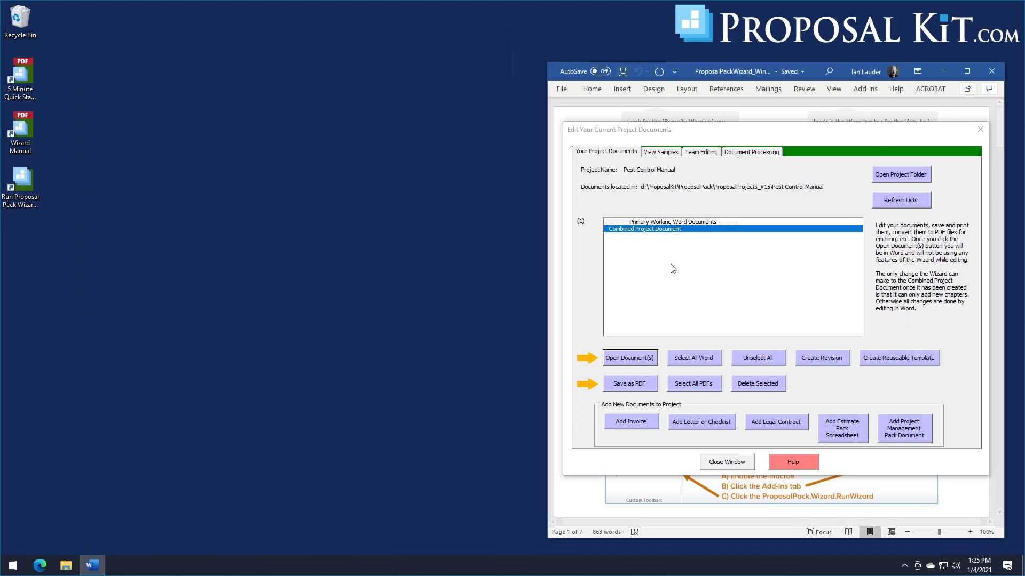
left_click(726, 466)
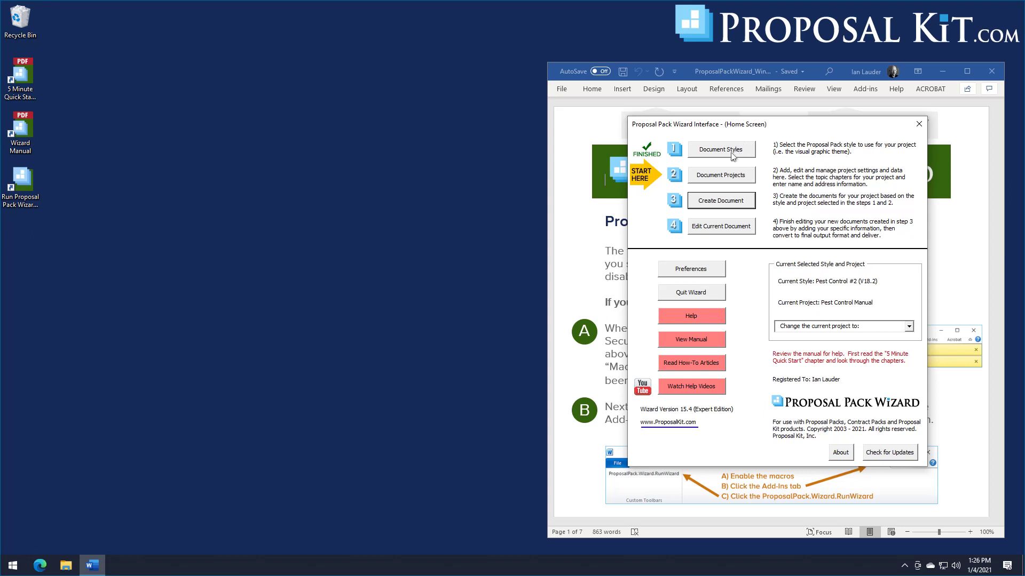
left_click(727, 152)
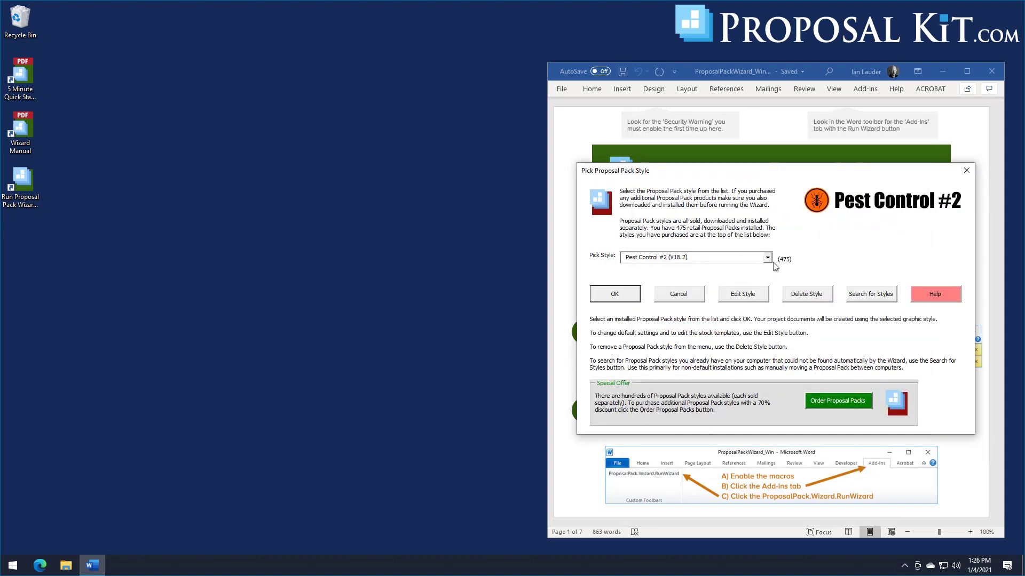
left_click(767, 258)
left_click_drag(769, 361, 747, 280)
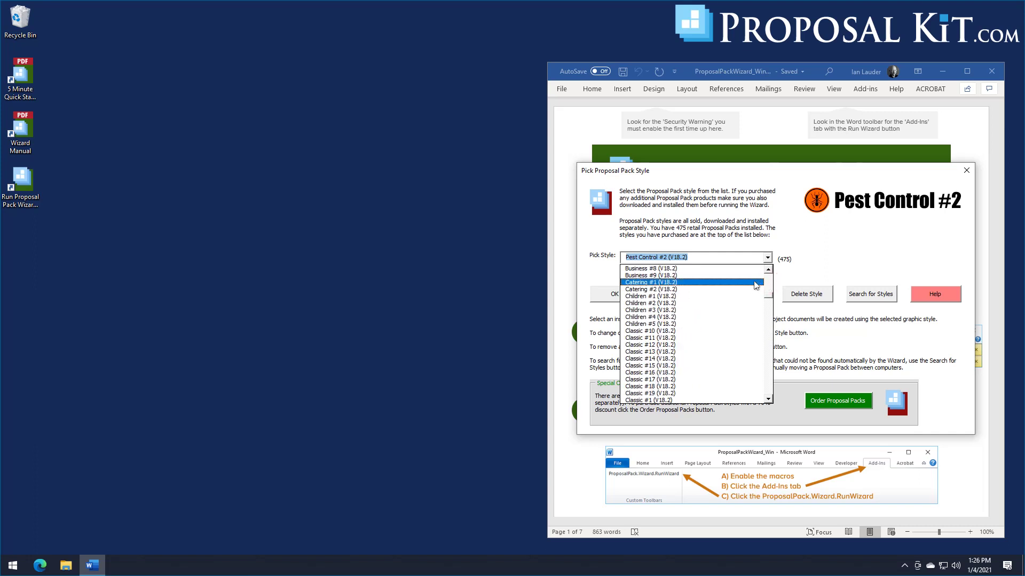
left_click(660, 390)
left_click(615, 296)
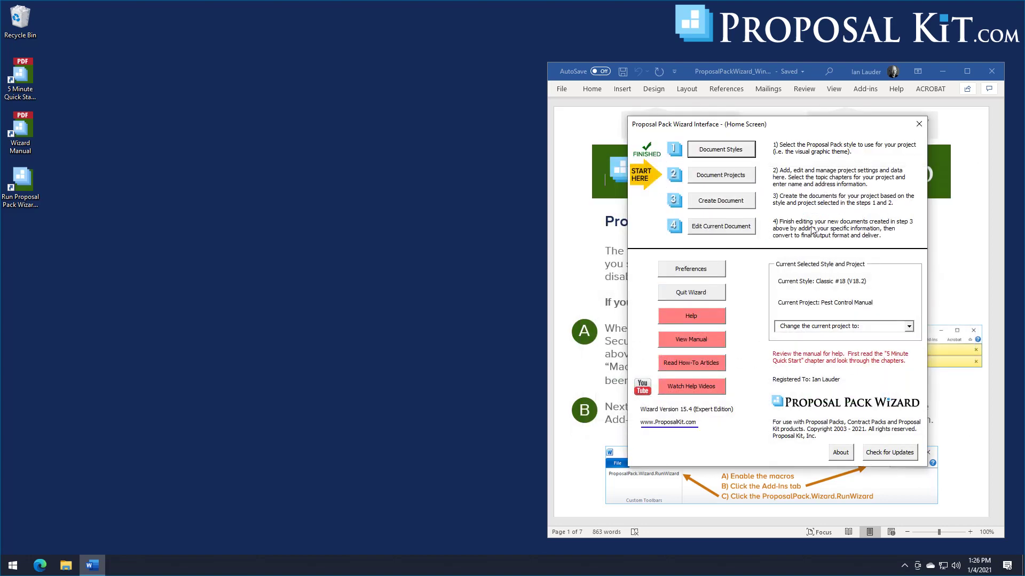
Create a new document project named Employee Handbook.
left_click(724, 175)
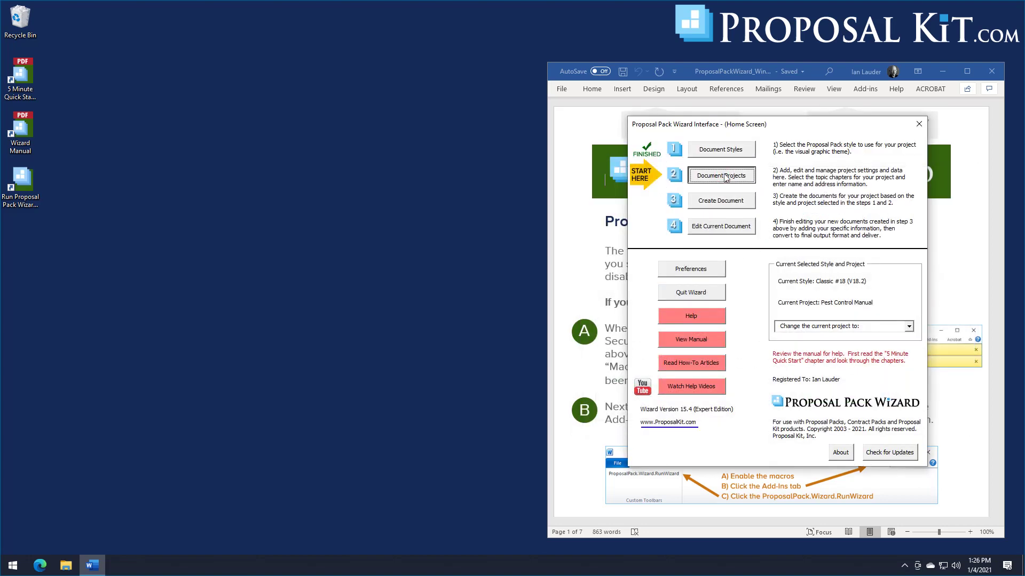
left_click(656, 289)
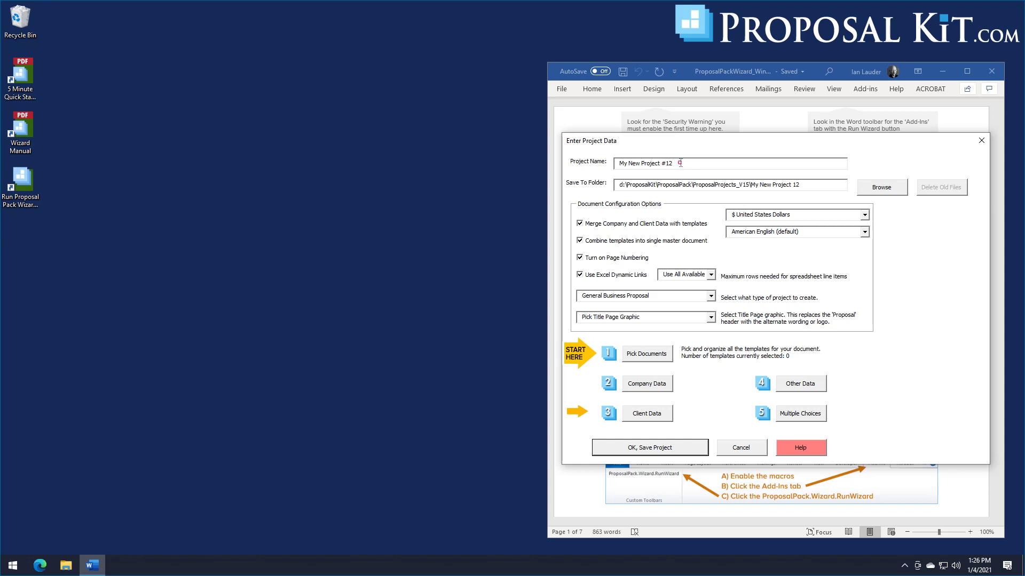
left_click_drag(680, 162, 613, 164)
type("Em")
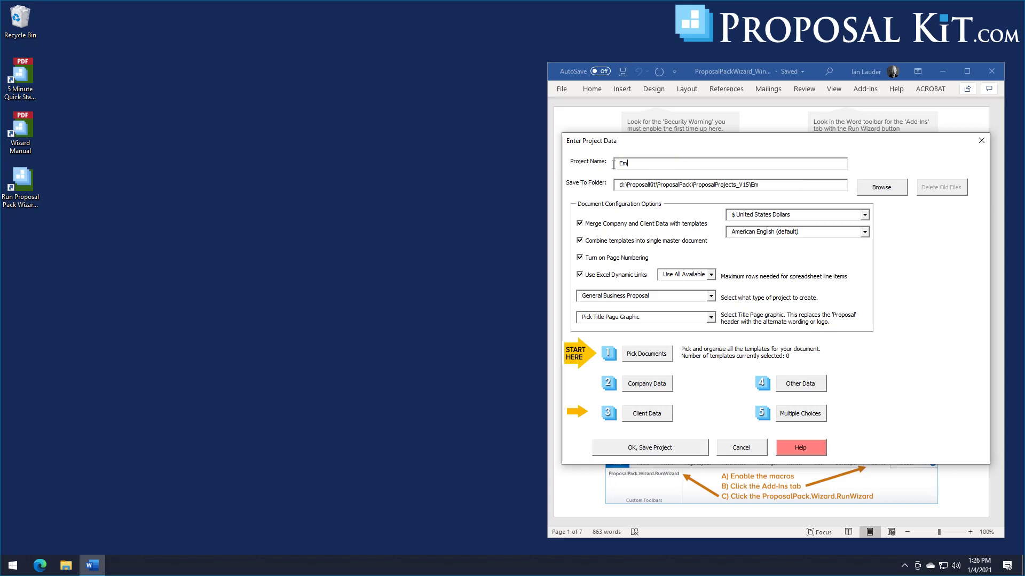
type("ployee Handbook")
Select the Title Page, Back Page, and Contract and Terms templates for the Employee Handbook project.
left_click(640, 359)
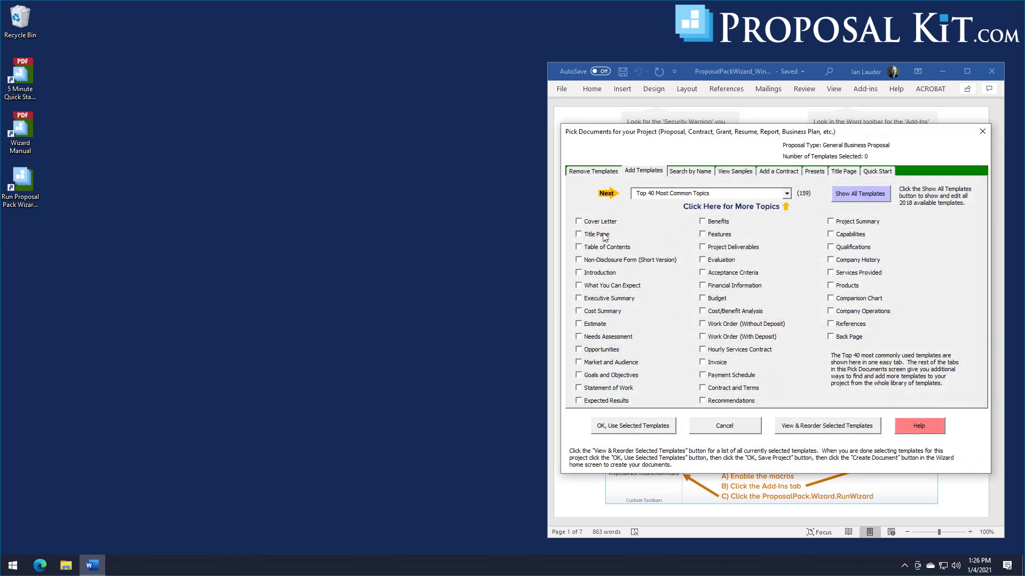
left_click(604, 236)
left_click(830, 337)
left_click(720, 392)
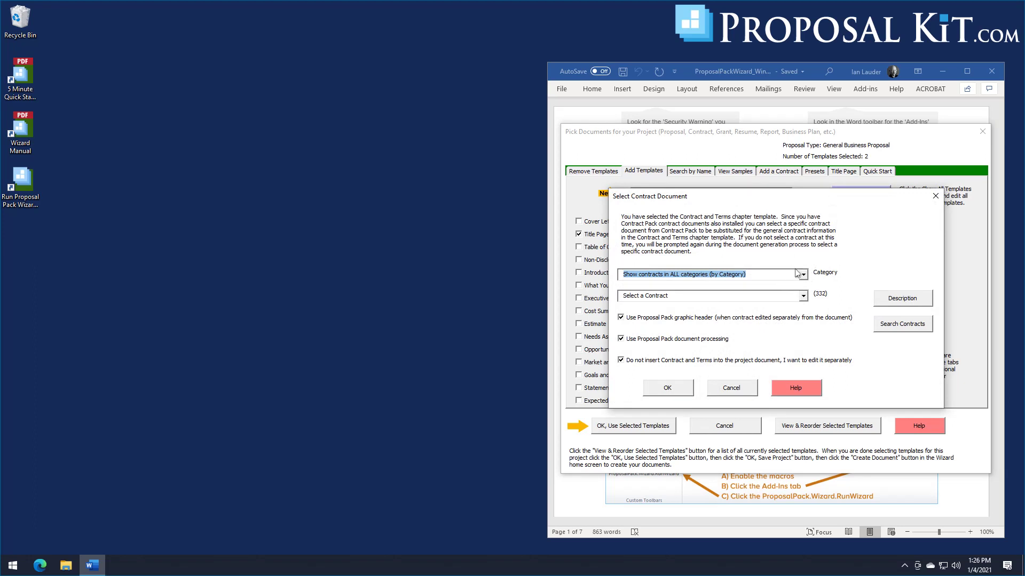
Use the Human Resources Guide as the Contract and Terms chapter and have it inserted into the project document instead of edited separately.
left_click(803, 297)
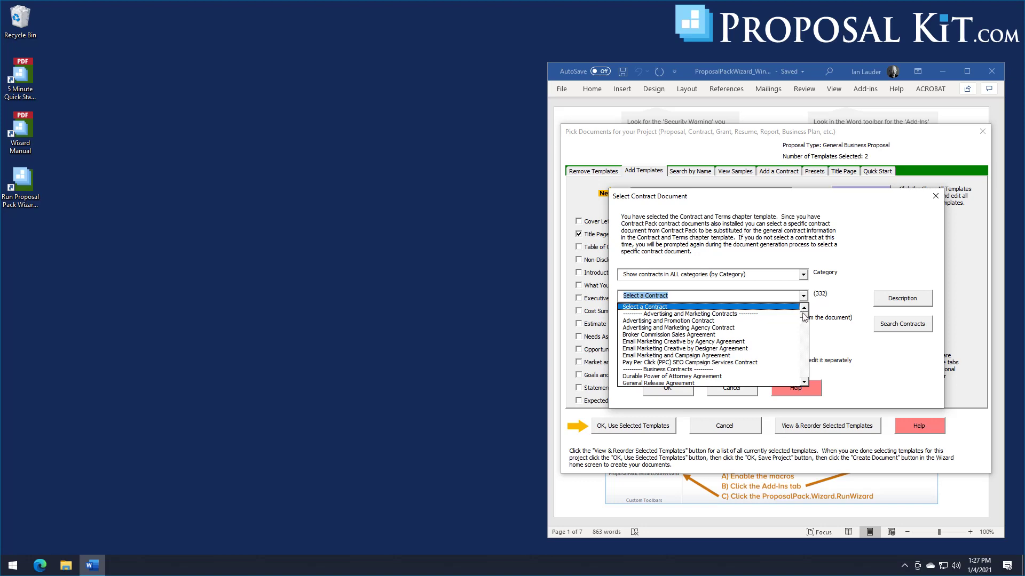
scroll(805, 318, "down", 10)
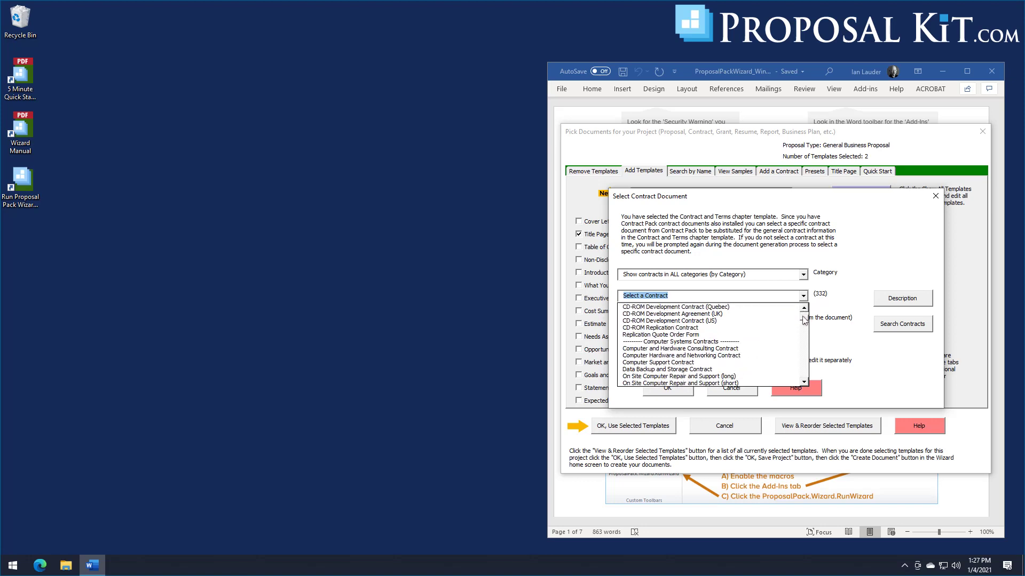
scroll(804, 319, "down", 3)
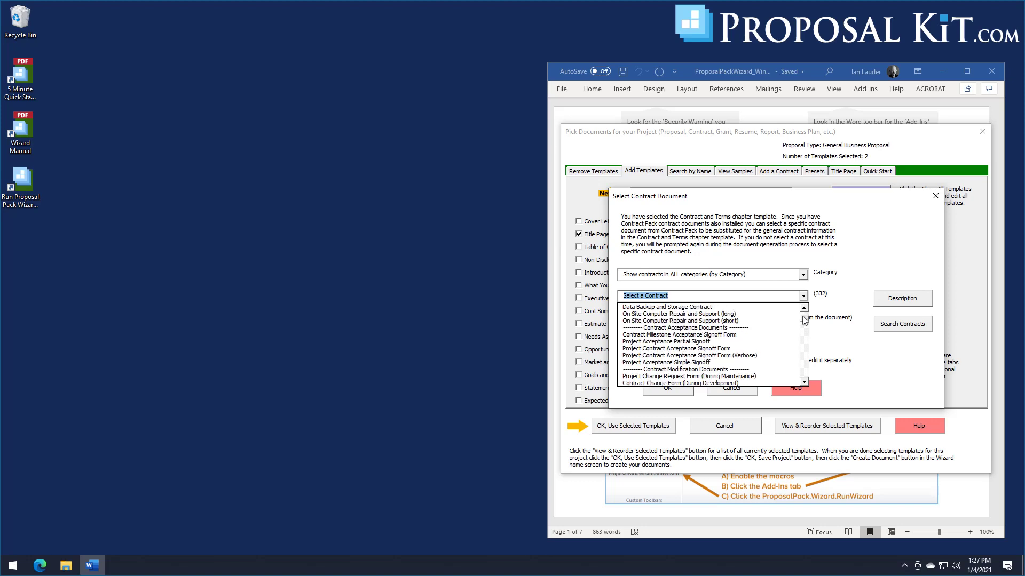
scroll(805, 320, "down", 10)
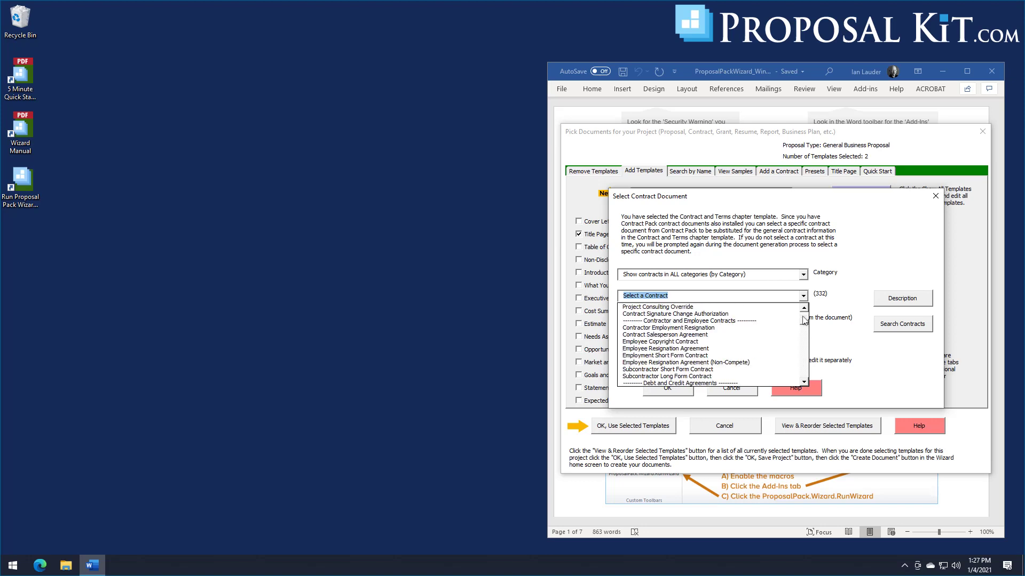
scroll(804, 319, "down", 3)
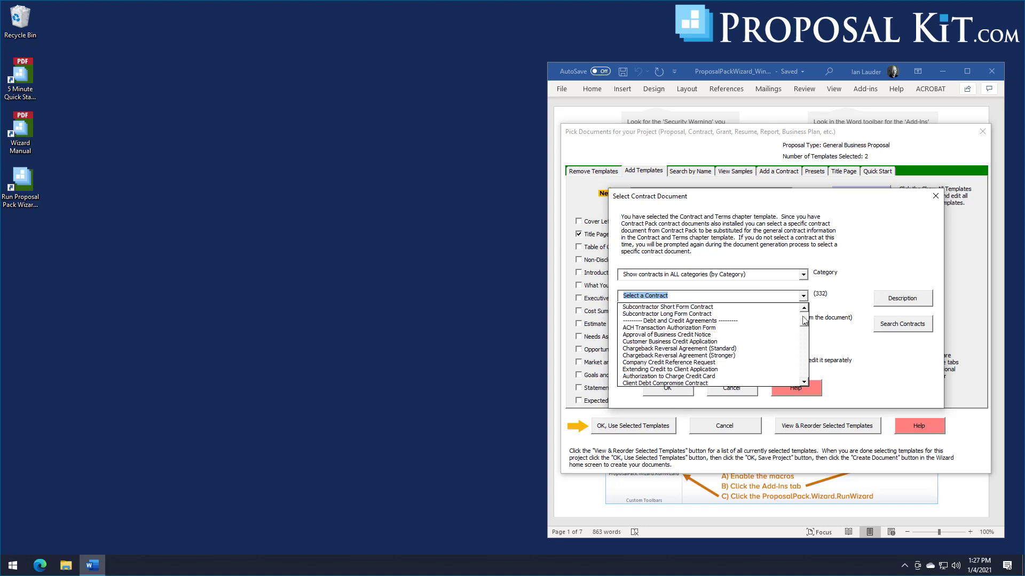
scroll(804, 319, "down", 12)
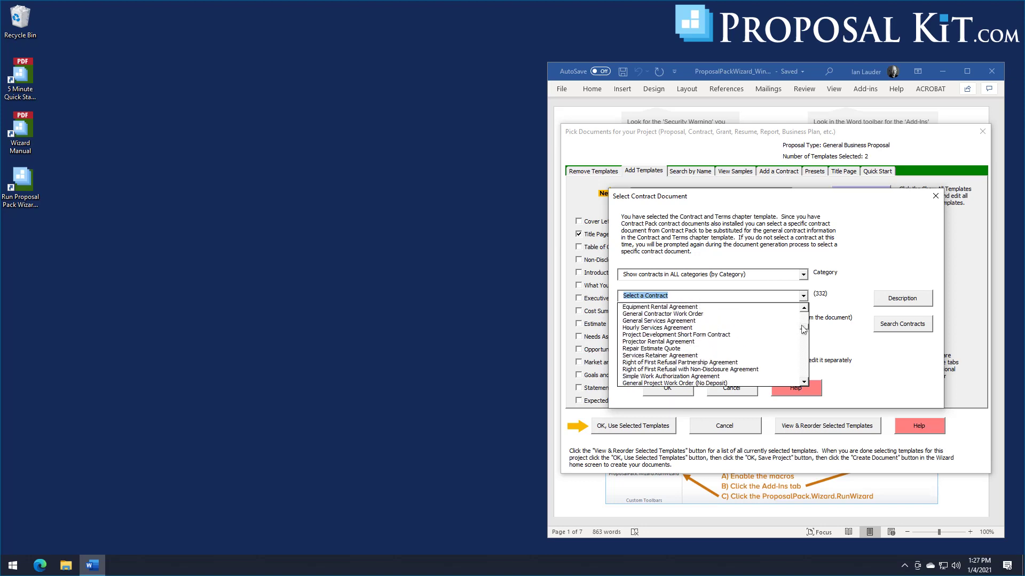
left_click_drag(804, 329, 804, 336)
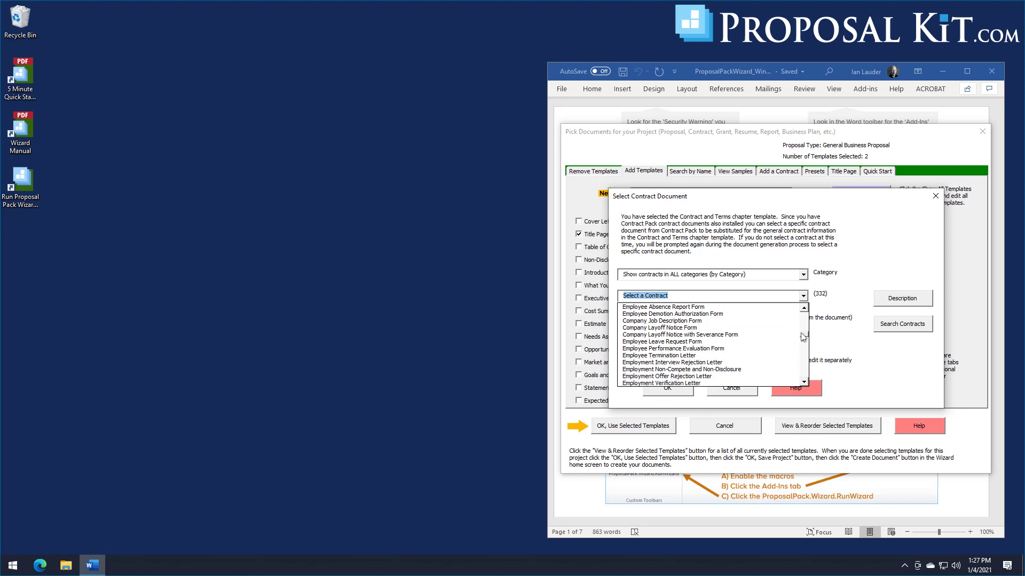
scroll(804, 319, "up", 8)
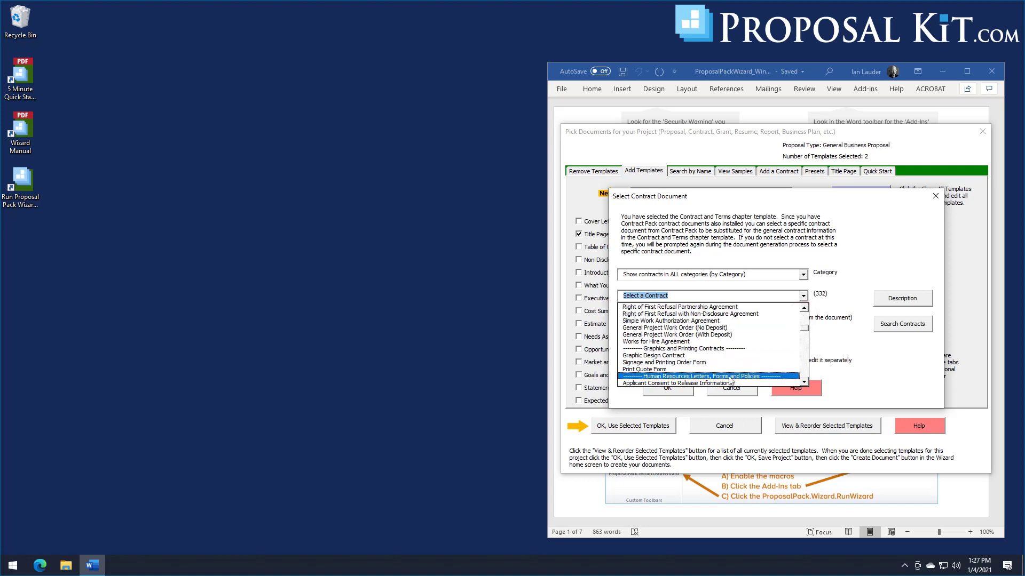
left_click(804, 382)
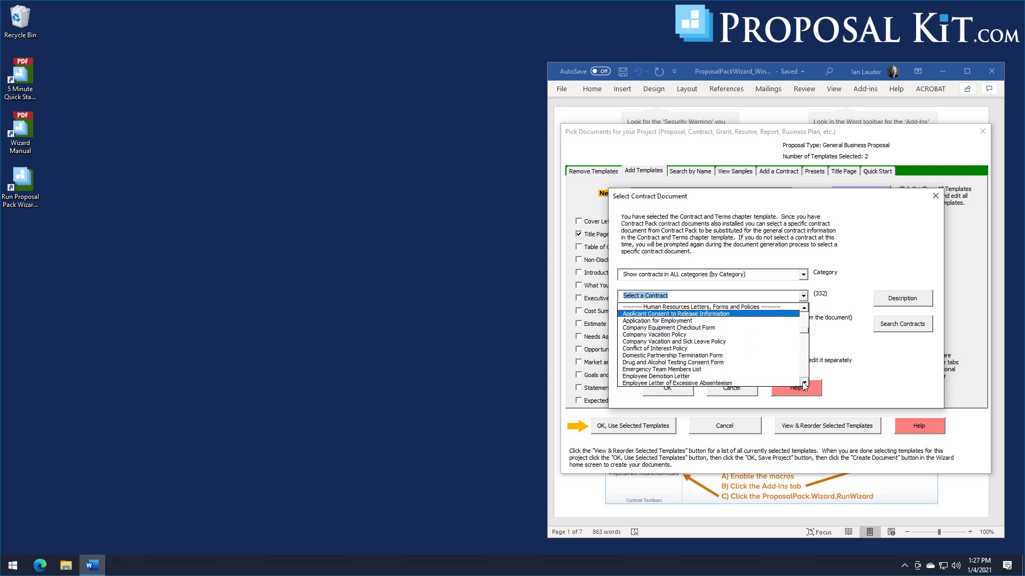
left_click(804, 383)
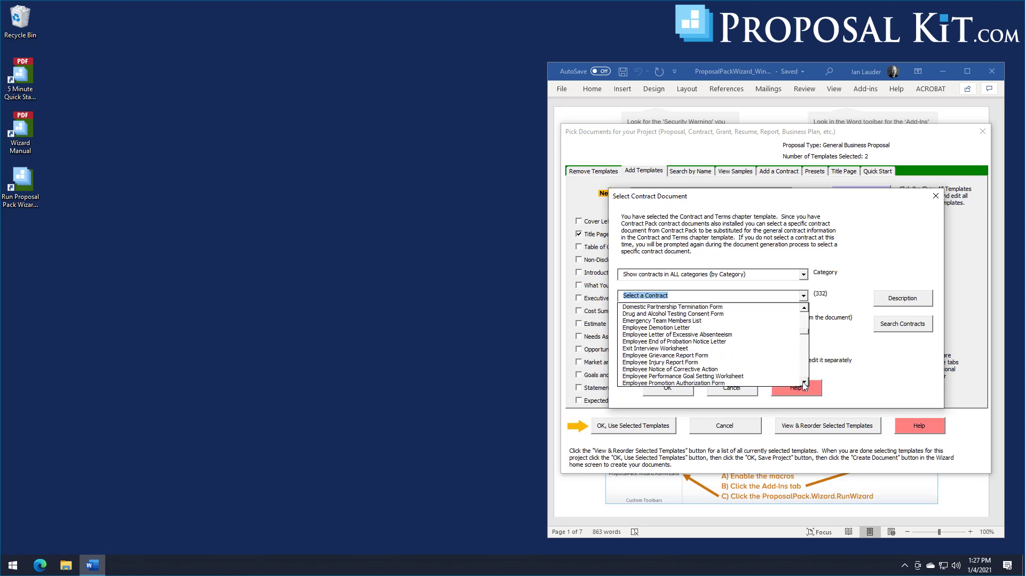
left_click(804, 383)
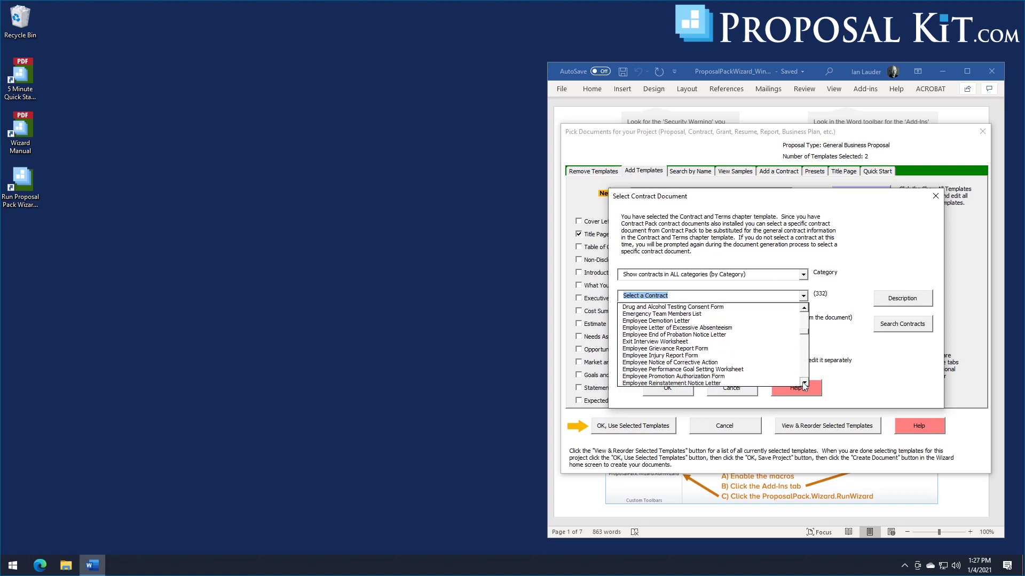
left_click(804, 383)
left_click(805, 383)
left_click(804, 383)
left_click(805, 383)
left_click(804, 383)
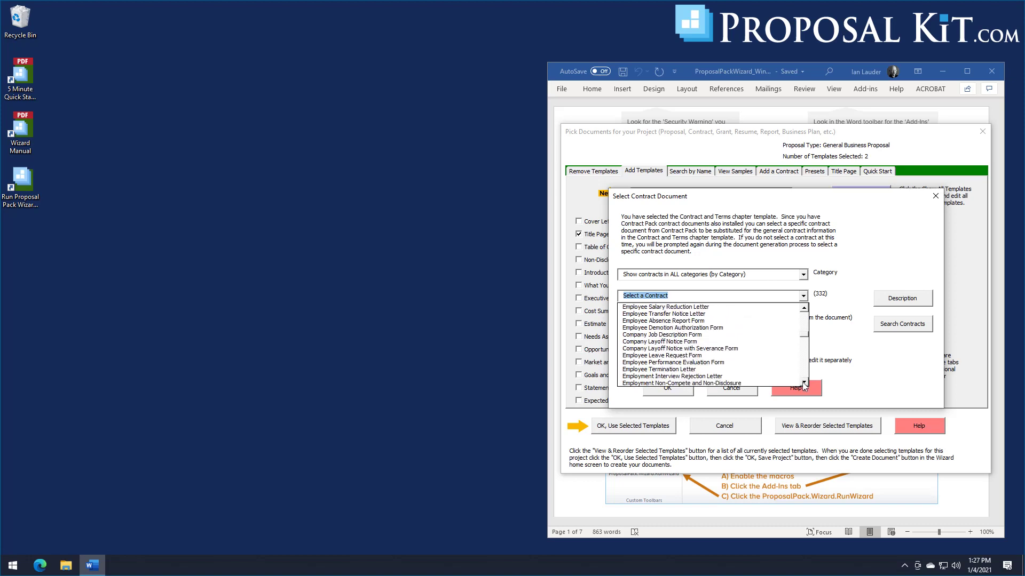
left_click(804, 383)
left_click(805, 383)
left_click(804, 384)
left_click(804, 383)
left_click(805, 383)
left_click(804, 383)
left_click(804, 383)
left_click(804, 384)
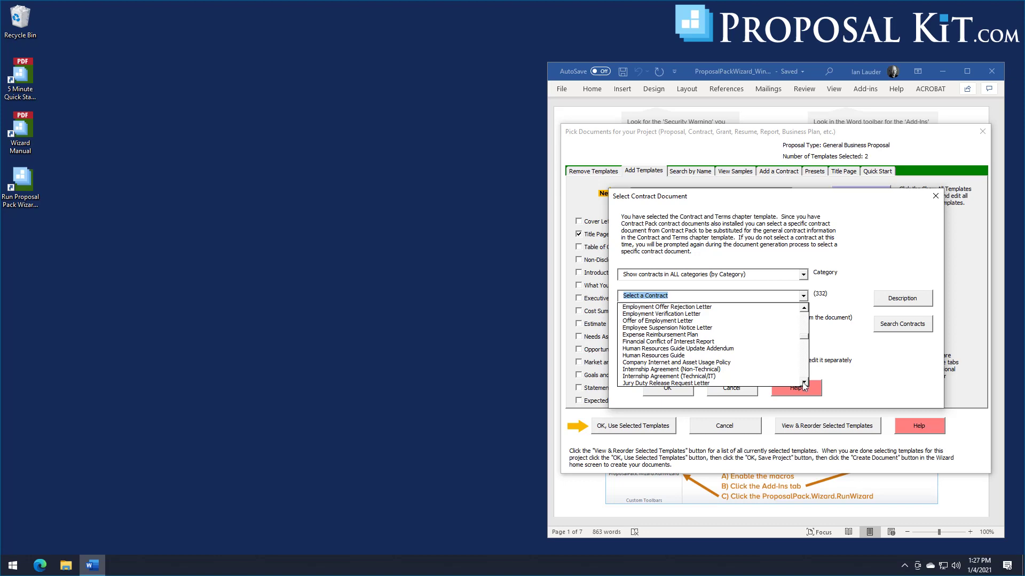
left_click(655, 355)
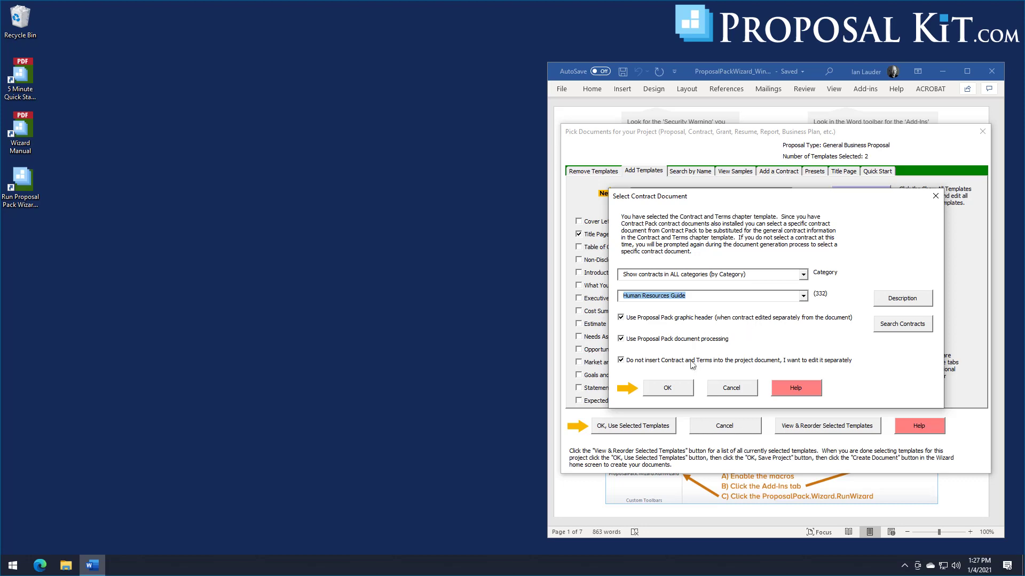
left_click(621, 362)
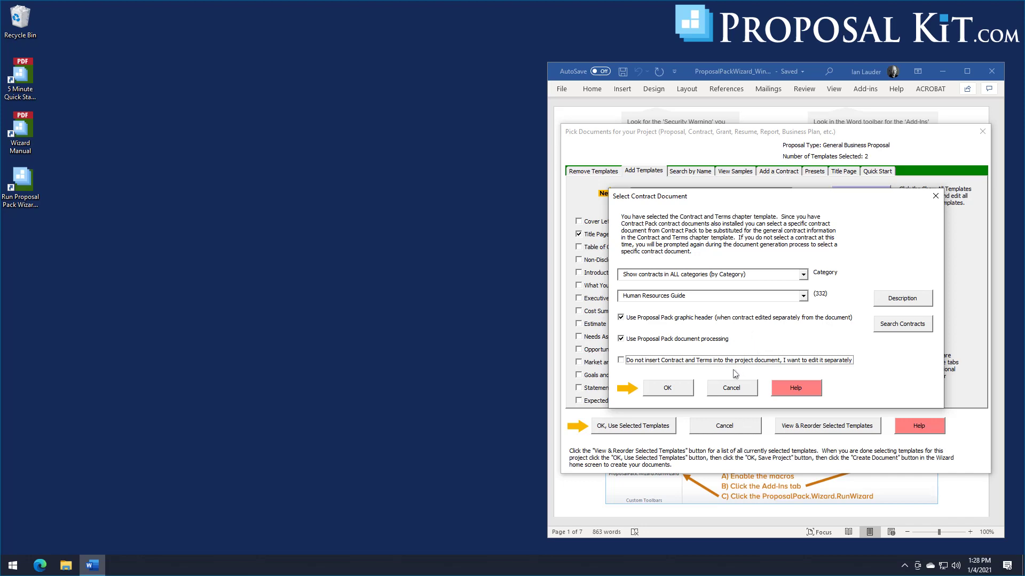
left_click(667, 389)
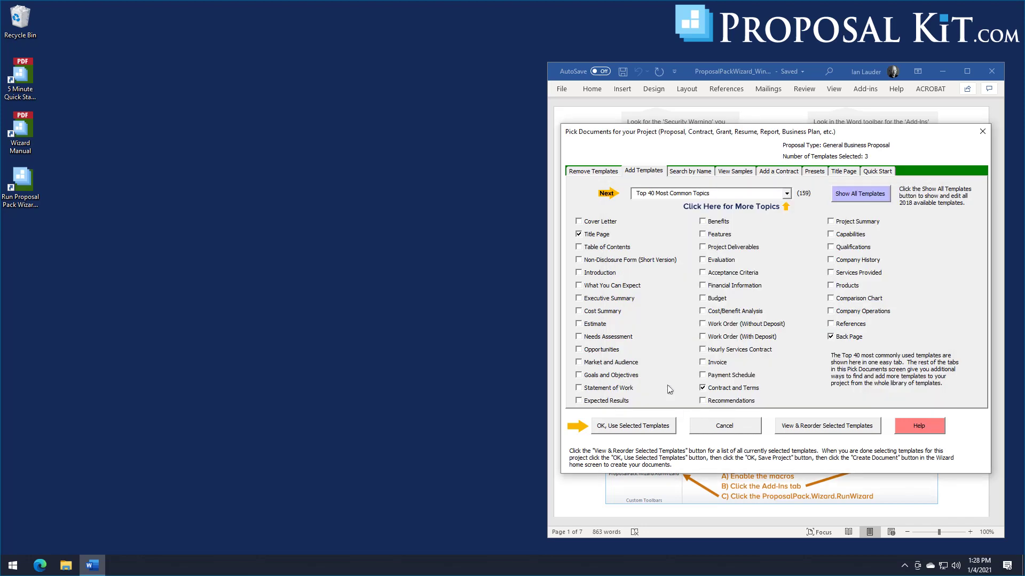
Add the Introduction template, review the order of the selected templates, and accept the selection.
left_click(690, 170)
left_click(647, 172)
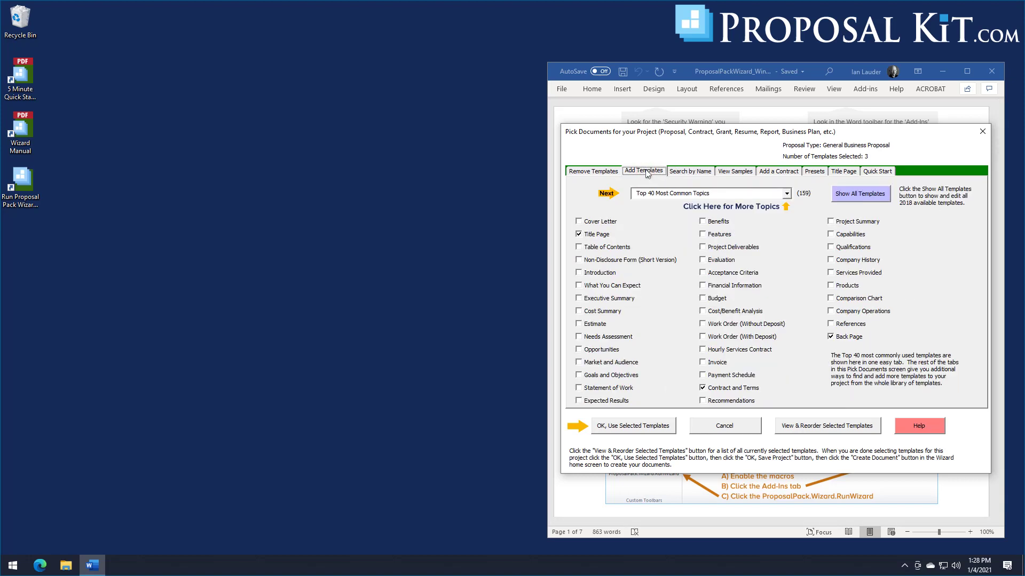
left_click(599, 274)
left_click(811, 432)
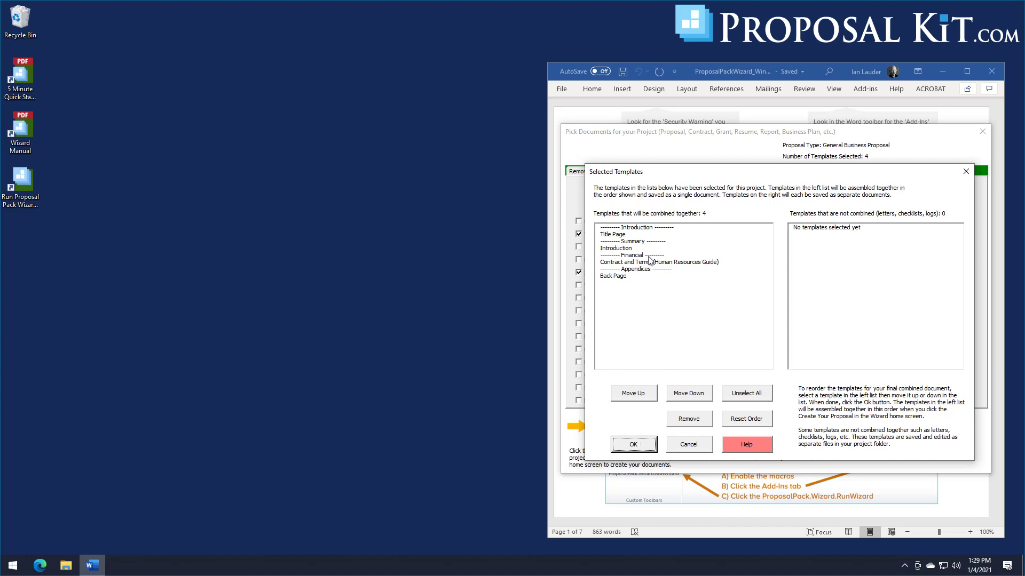
left_click(641, 446)
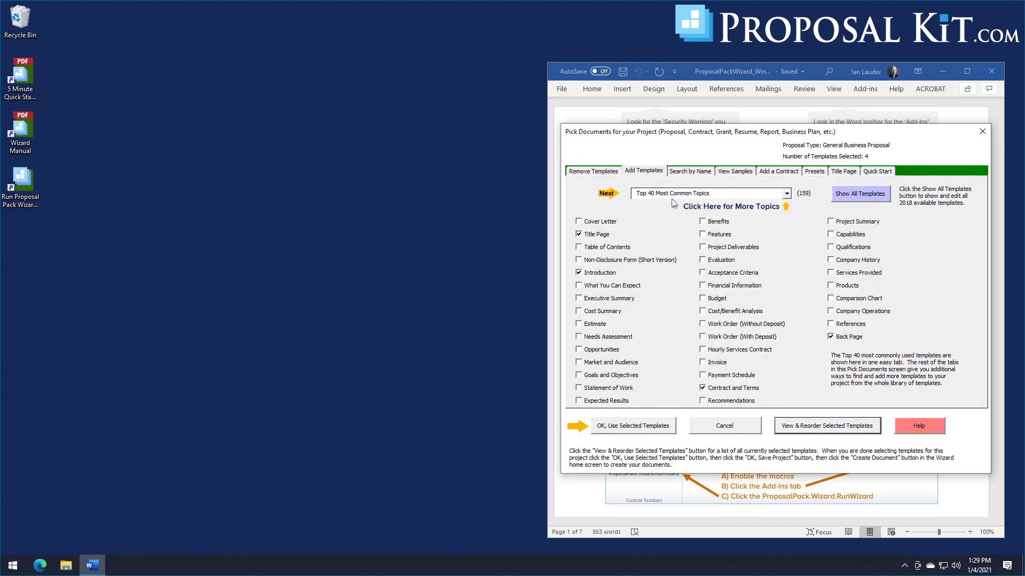
left_click(617, 427)
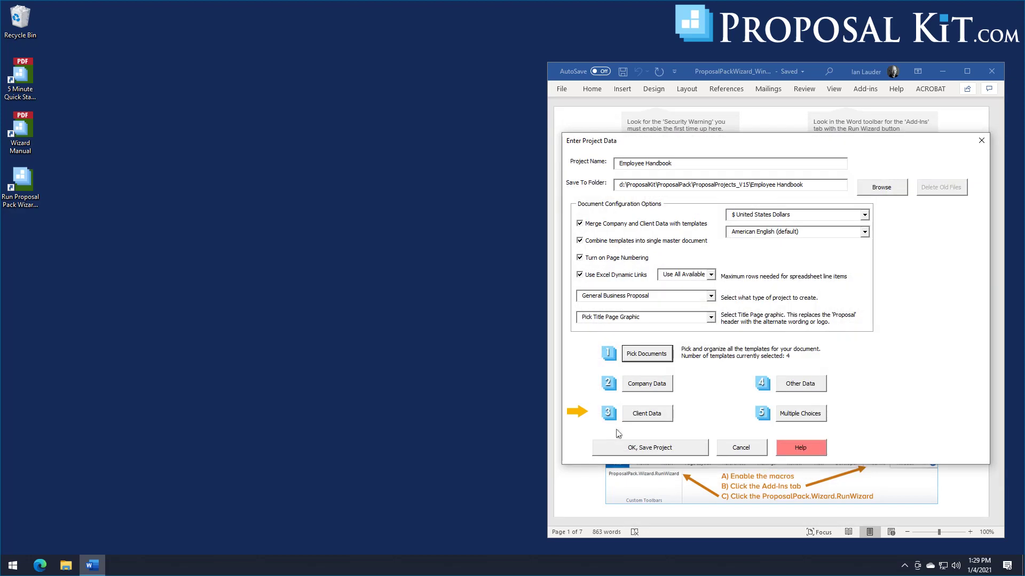
Set the title page graphic to Handbook and save the Employee Handbook project.
left_click(710, 318)
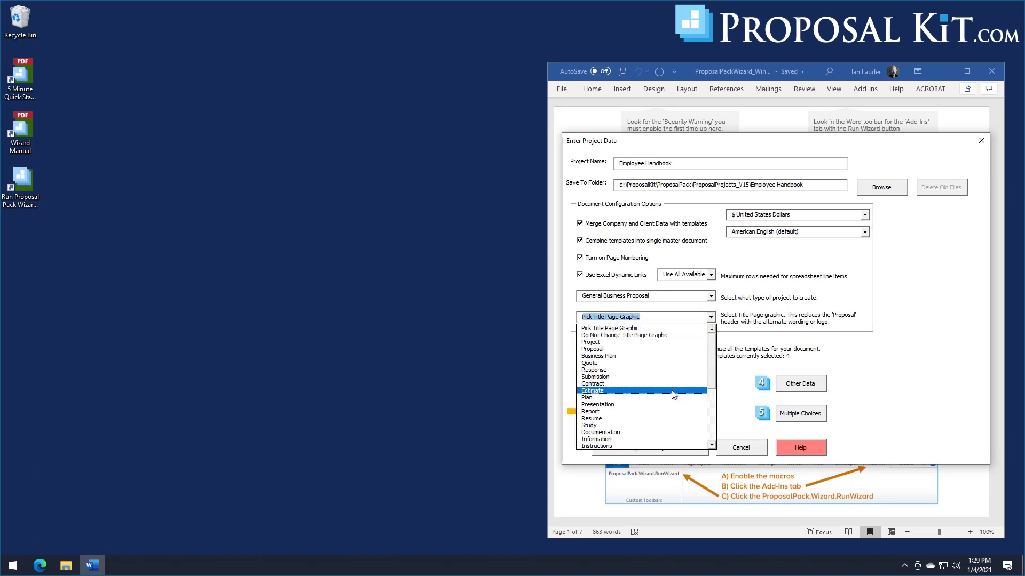
scroll(712, 367, "down", 5)
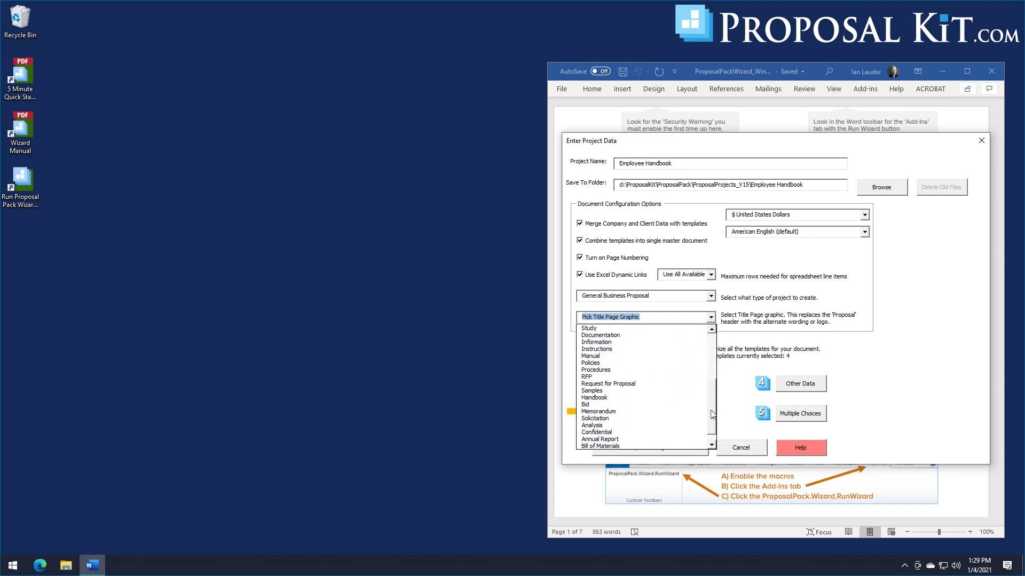
left_click(599, 401)
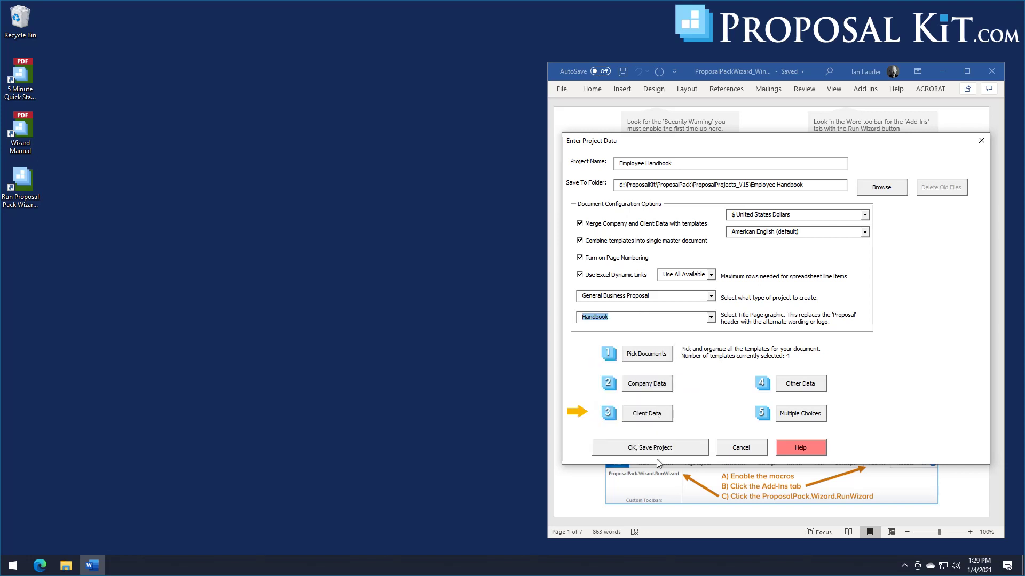
left_click(640, 449)
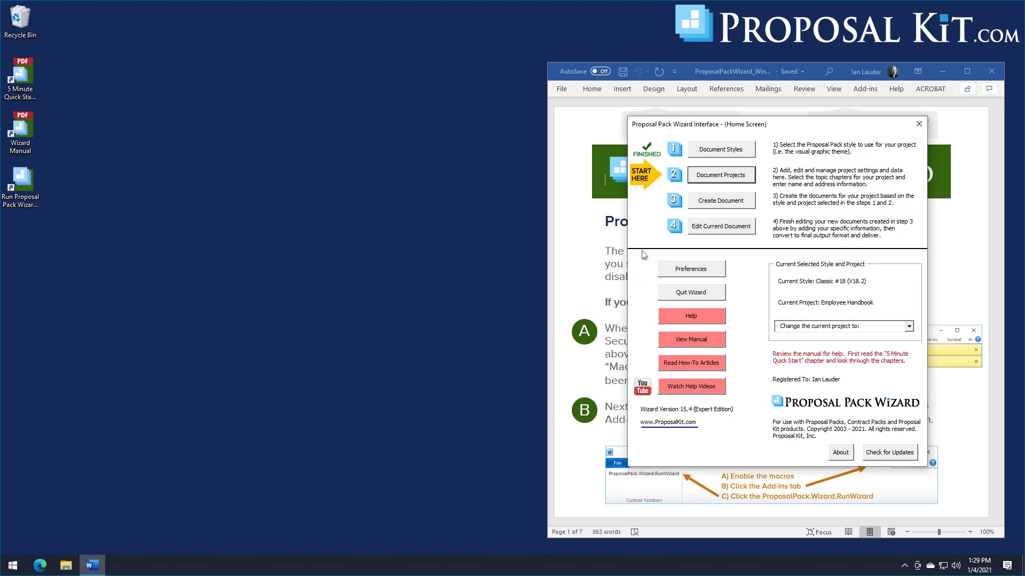
Generate the Employee Handbook project's documents and accept the finished build.
left_click(706, 201)
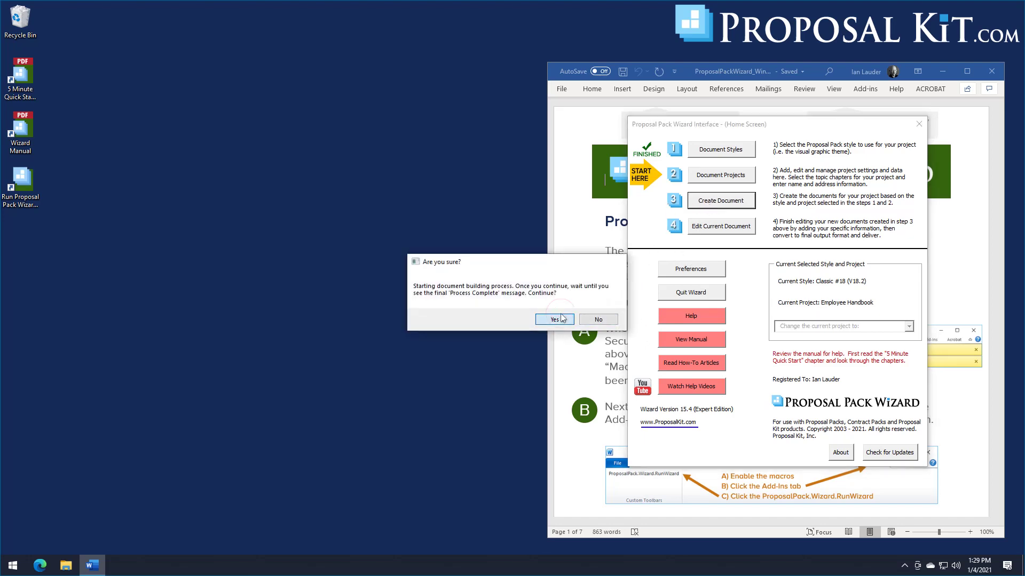
left_click(562, 319)
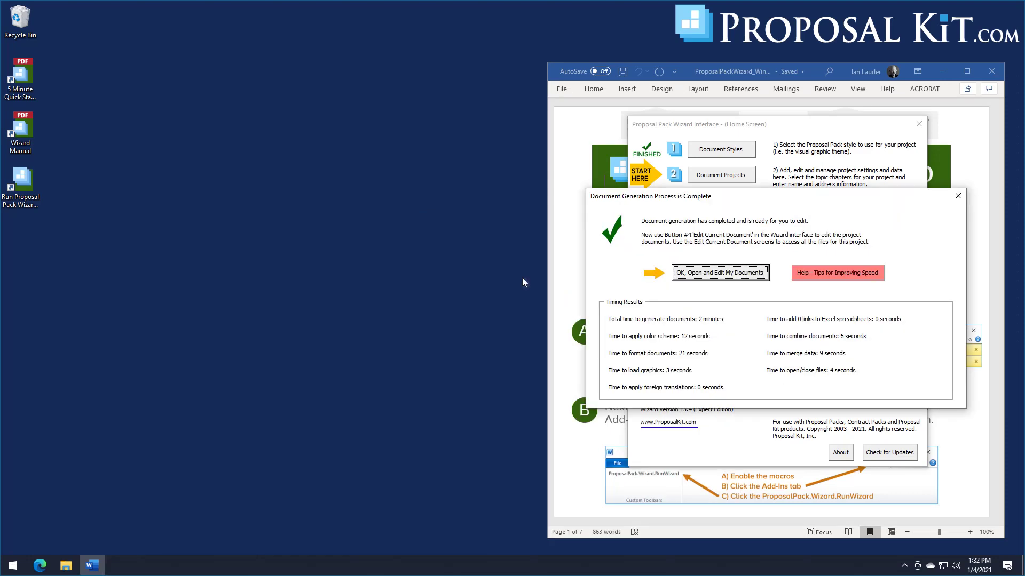
left_click(729, 278)
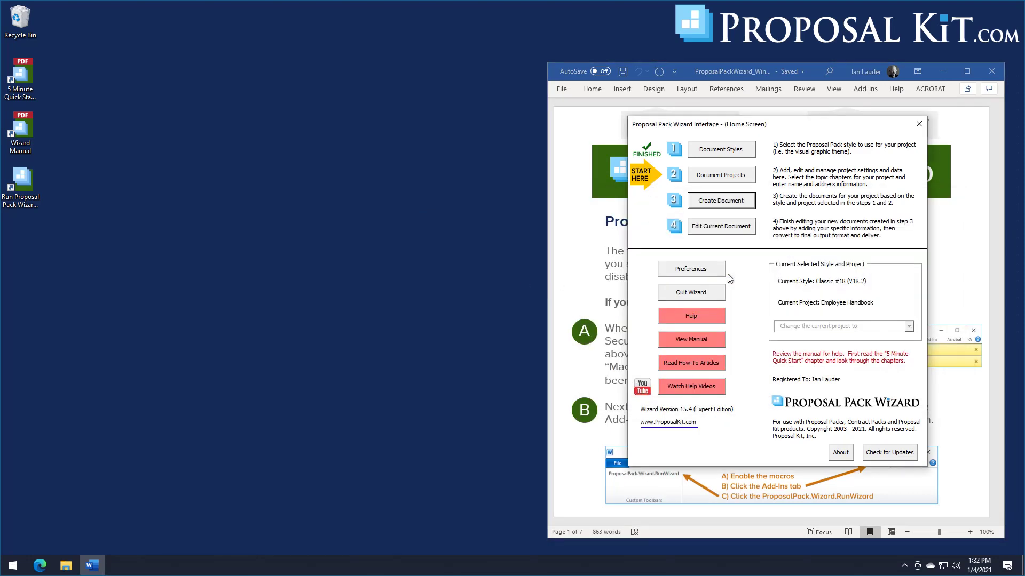
Open the Employee Handbook's Combined Project Document for editing, place its window beside the wizard, and make it taller.
left_click(721, 227)
left_click(662, 229)
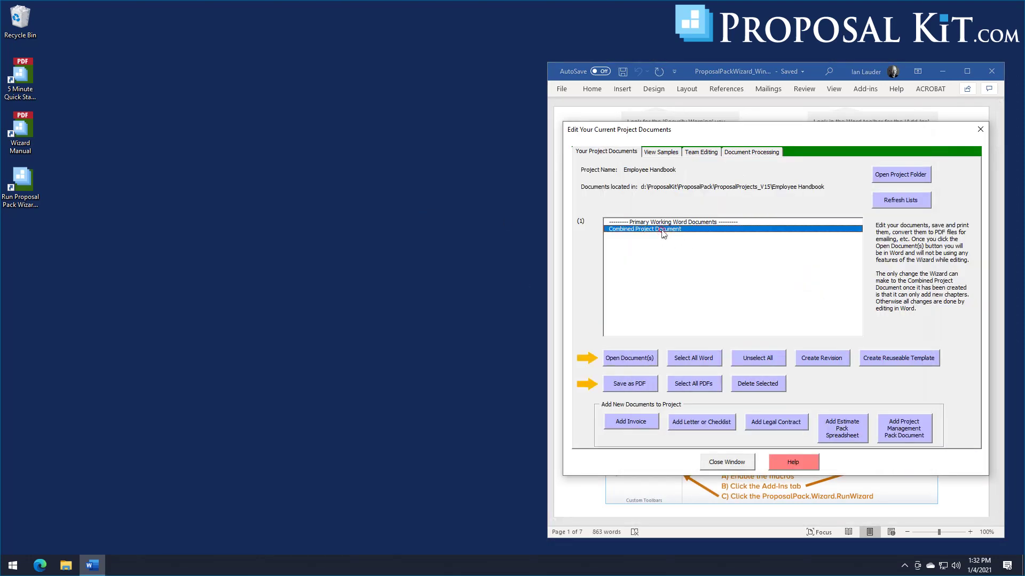
left_click(641, 362)
left_click_drag(727, 84, 250, 38)
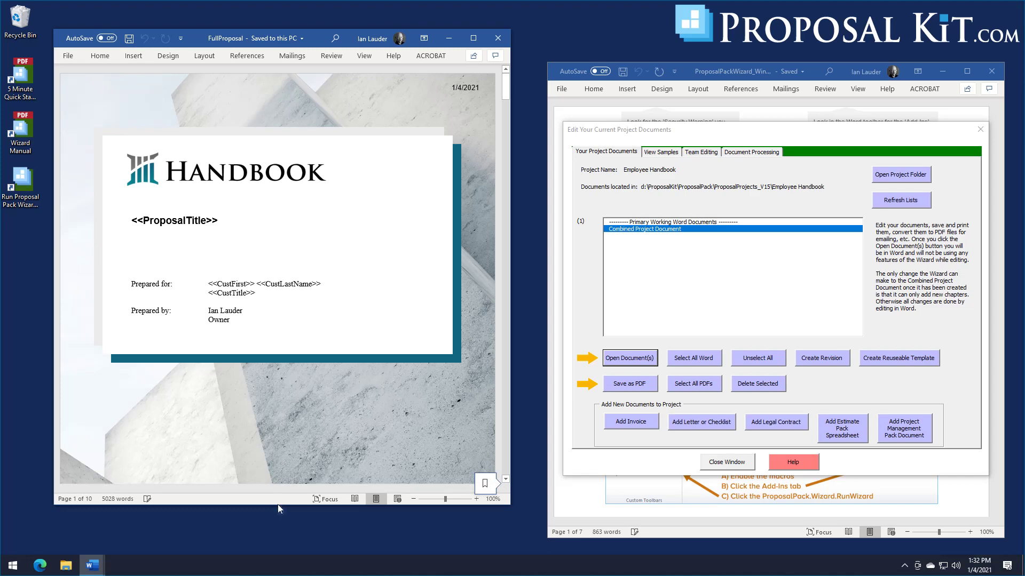
left_click_drag(278, 505, 280, 548)
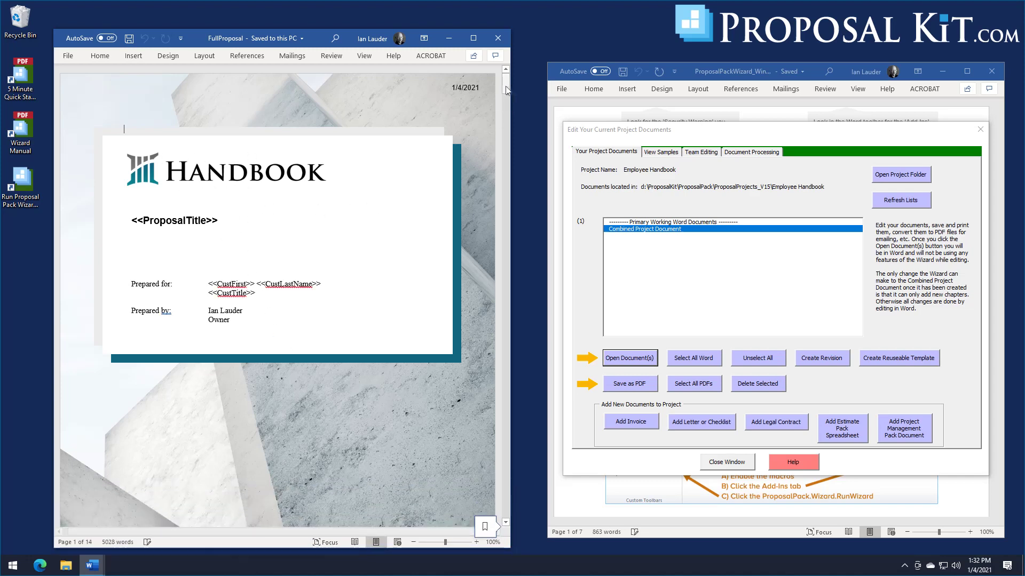
Delete the Contract and Terms heading graphic and the blank line under it, above the Human Resources Guide introduction.
left_click_drag(506, 86, 498, 132)
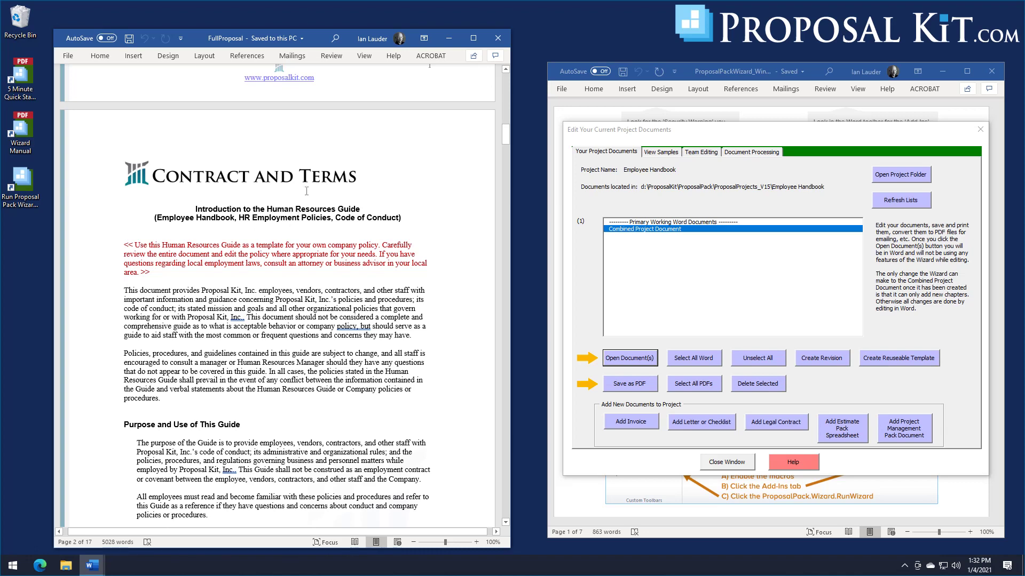
left_click(223, 182)
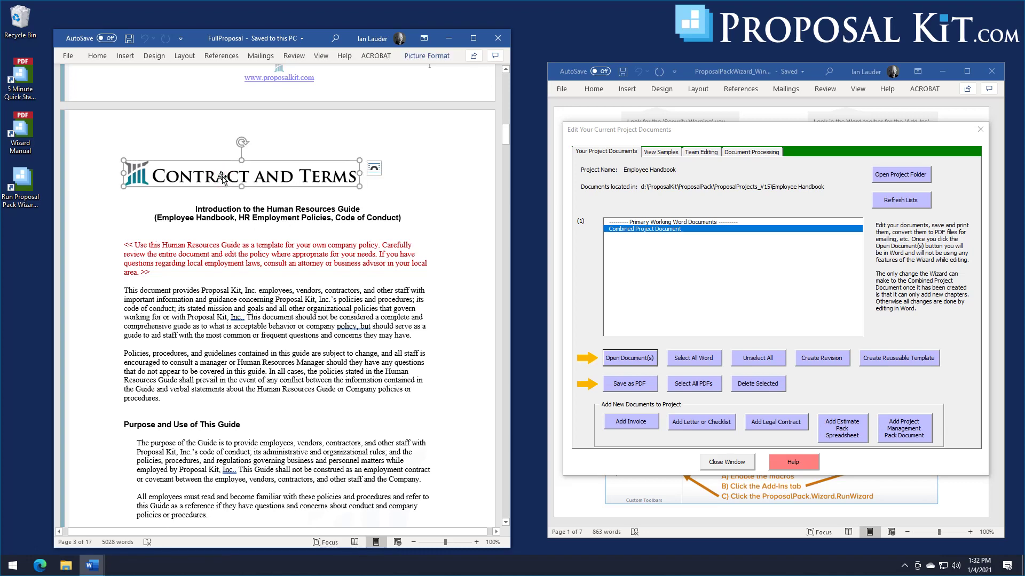
key("Delete")
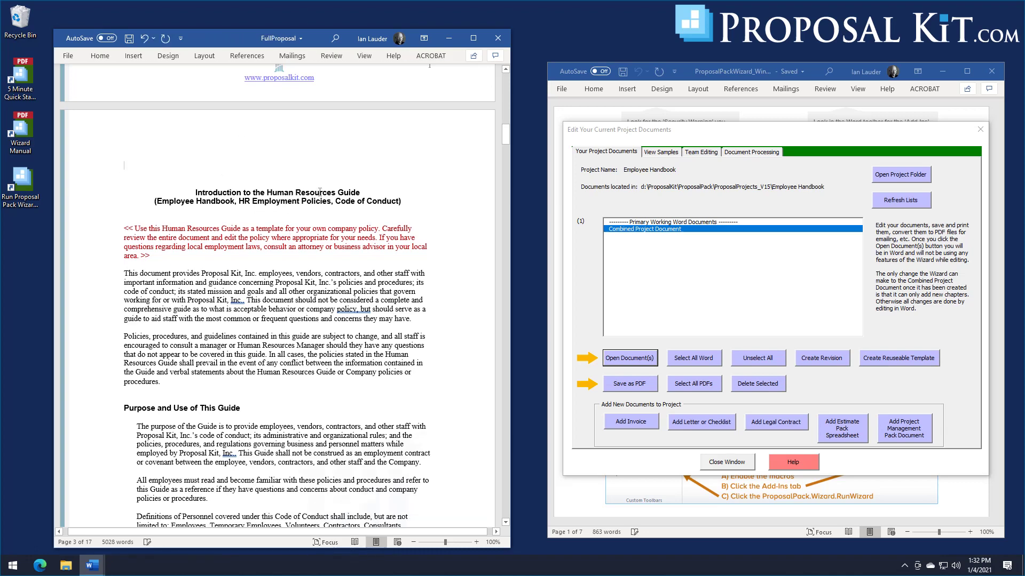
key("Delete")
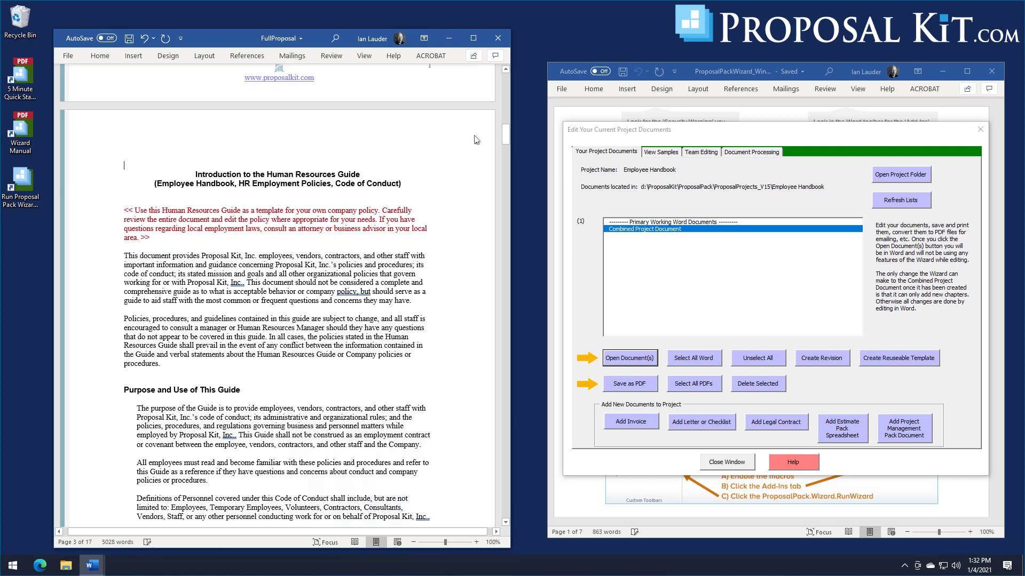
Review the handbook's Introduction page, the Human Resources Guide chapter, and the back page.
left_click_drag(502, 136, 502, 106)
scroll(399, 156, "down", 3)
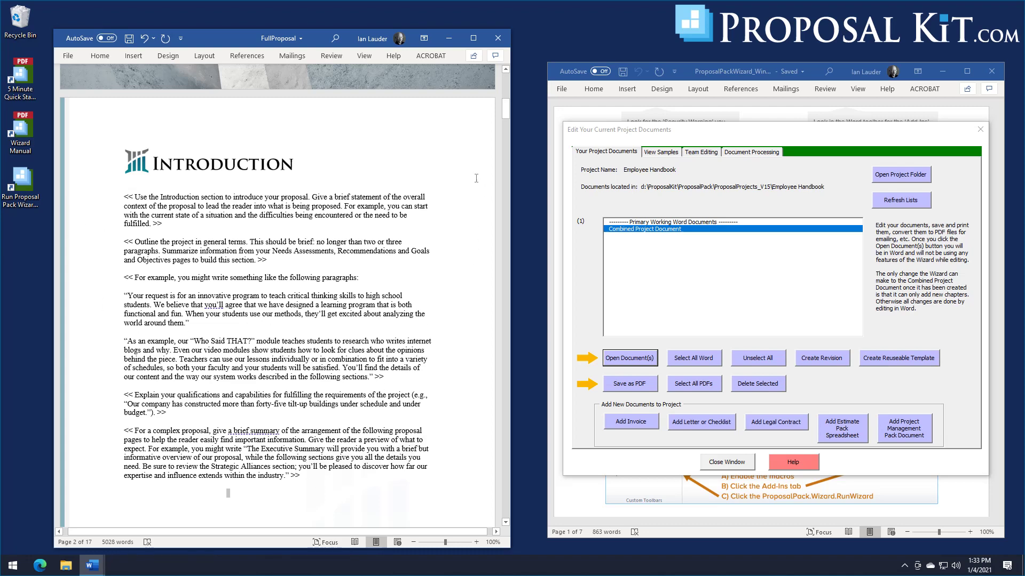
left_click_drag(504, 114, 500, 140)
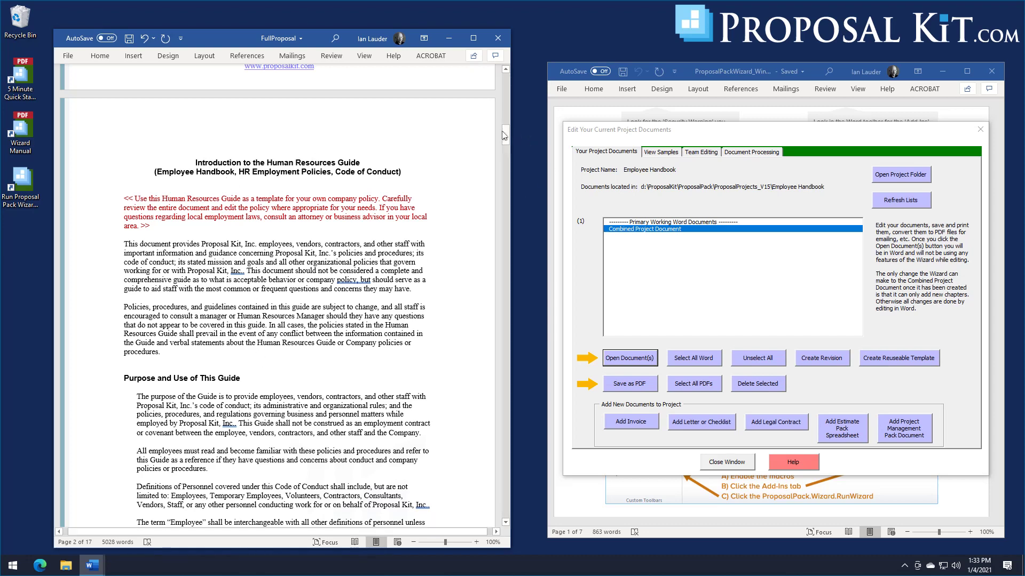
mouse_move(504, 135)
left_mouse_down()
mouse_move(514, 83)
mouse_move(495, 317)
mouse_move(521, 467)
mouse_move(525, 450)
mouse_move(524, 517)
mouse_move(533, 494)
left_mouse_up()
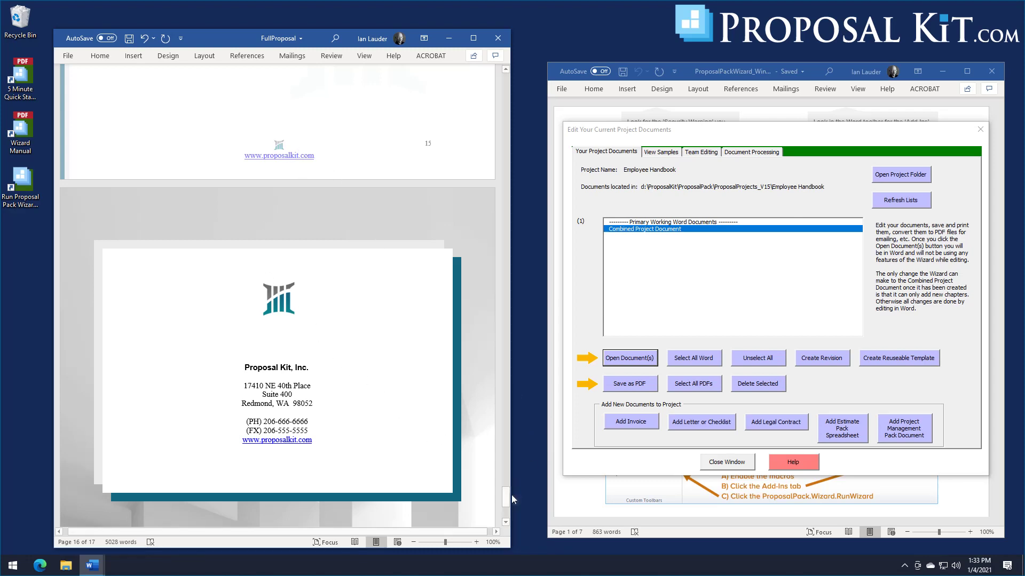
left_click_drag(505, 497, 515, 450)
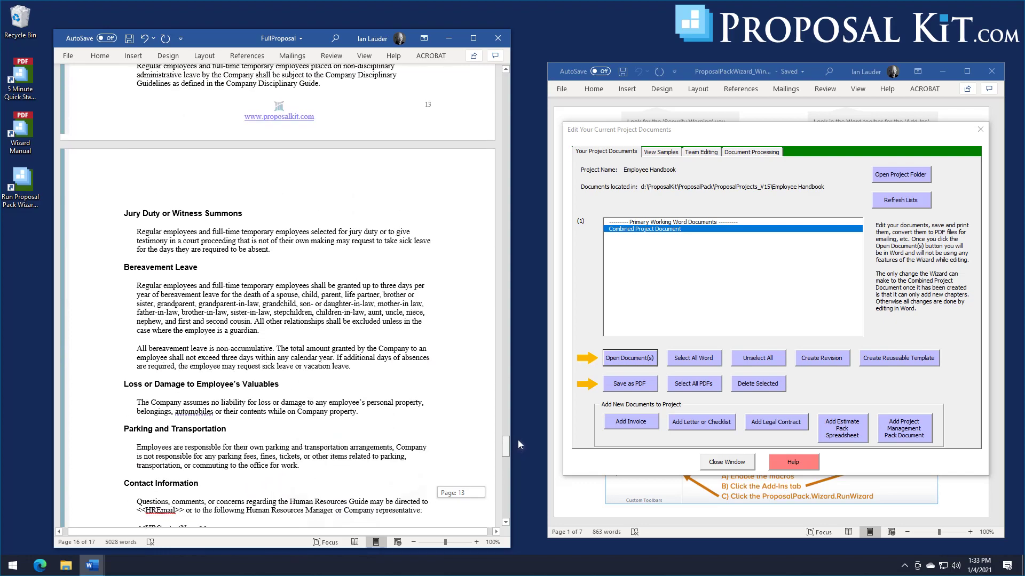